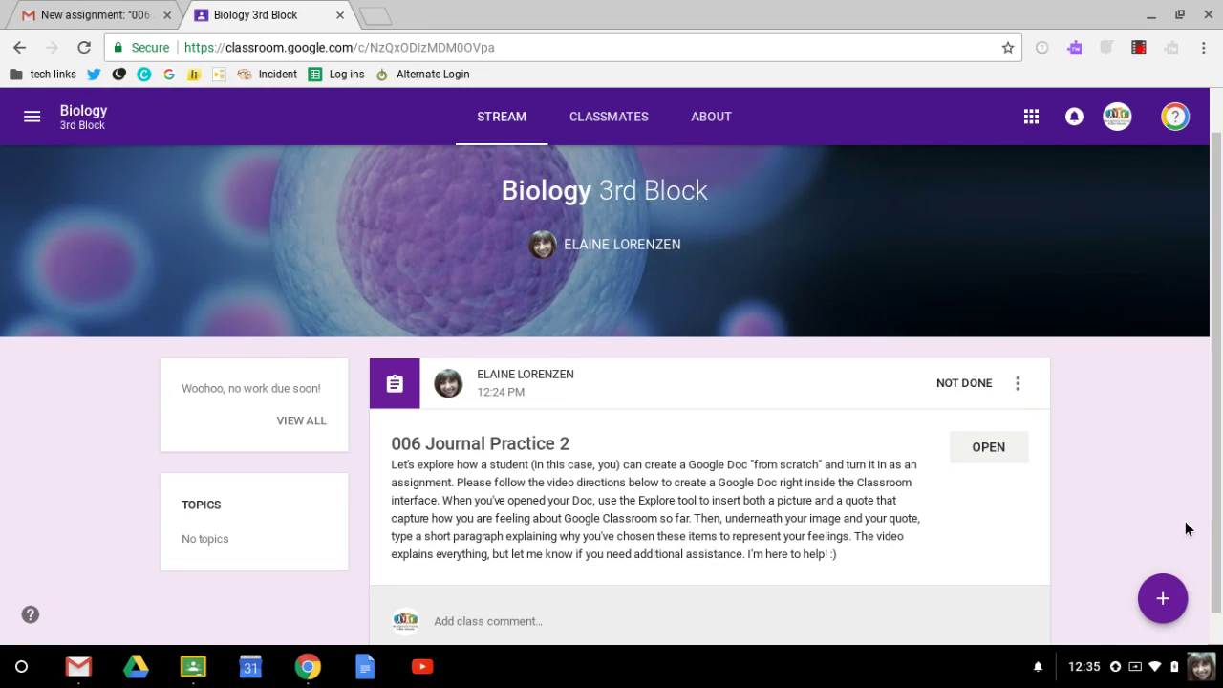
Create a new Google Docs file as the work for the 006 Journal Practice 2 assignment and open it
scroll(1108, 441, "down", 1)
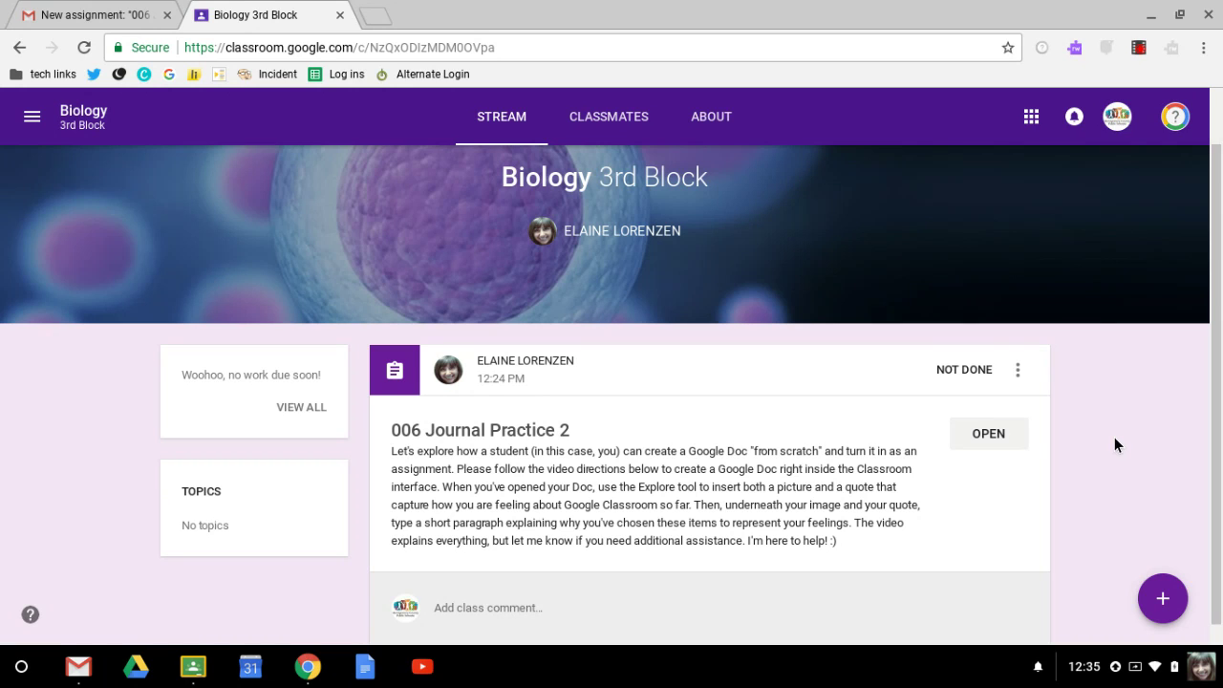
left_click(988, 433)
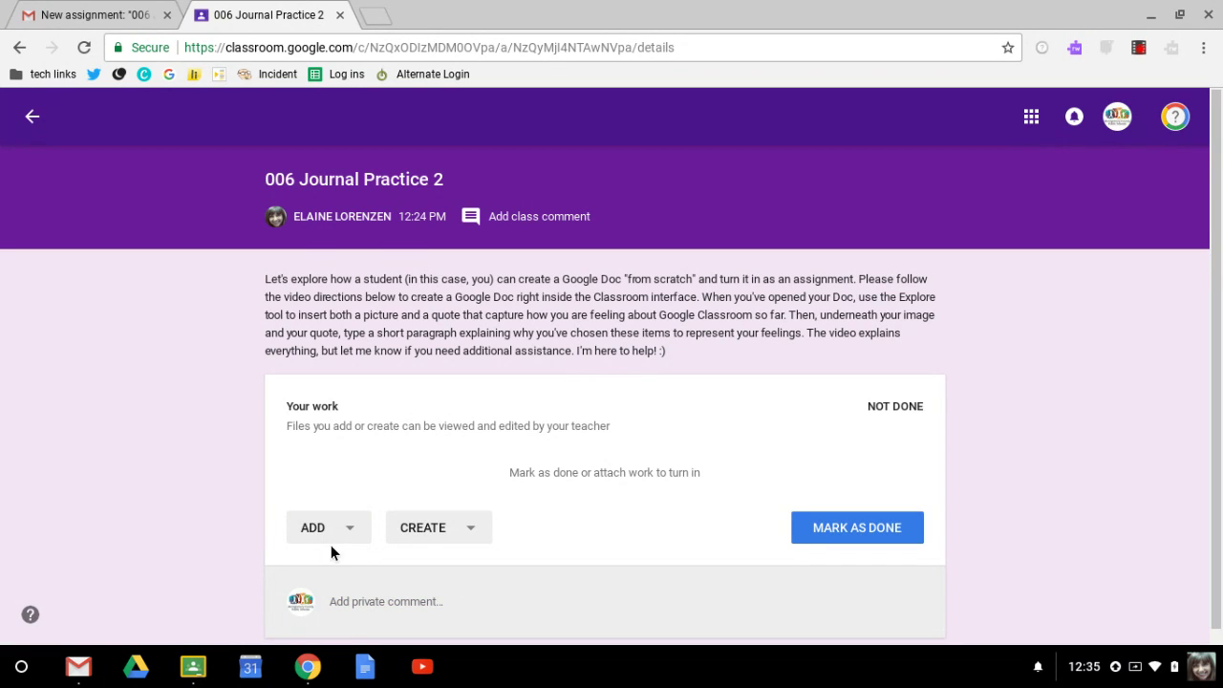
left_click(471, 533)
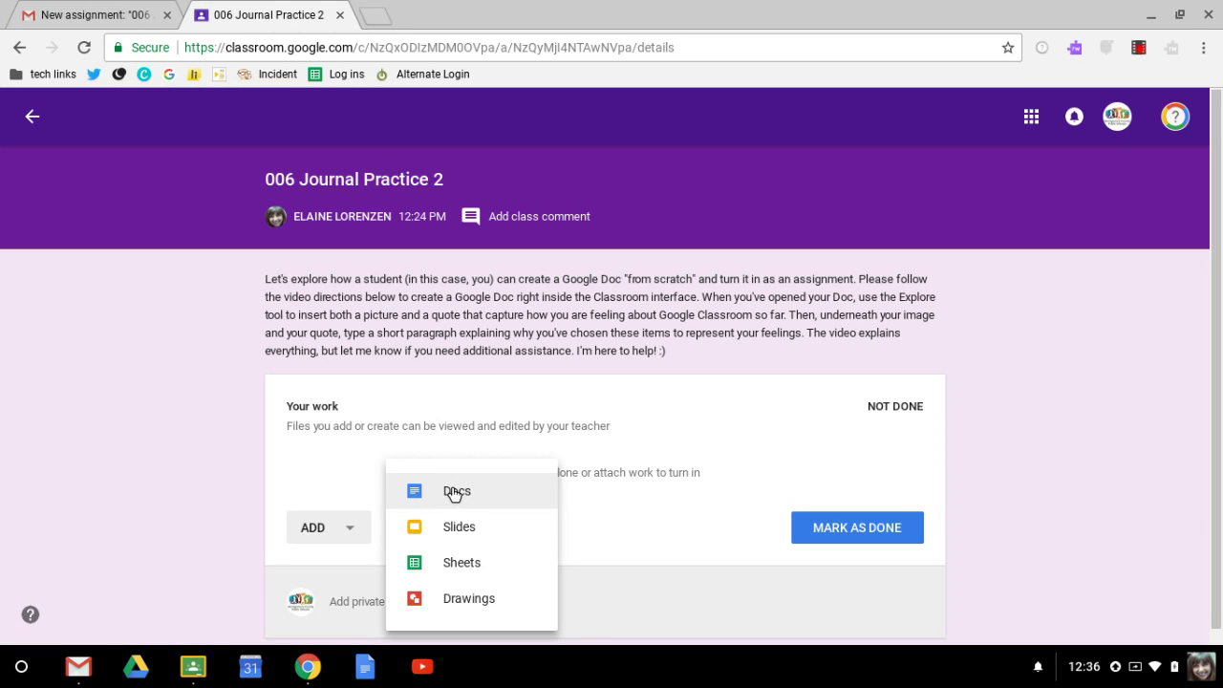
left_click(489, 499)
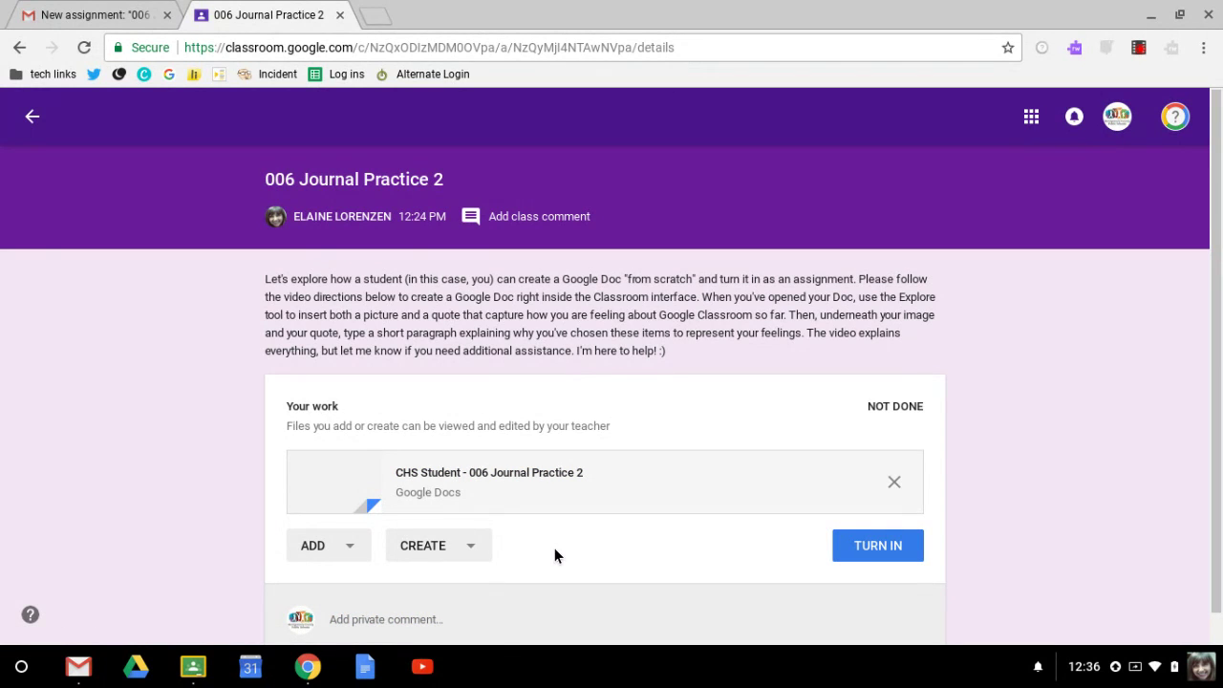
left_click(492, 475)
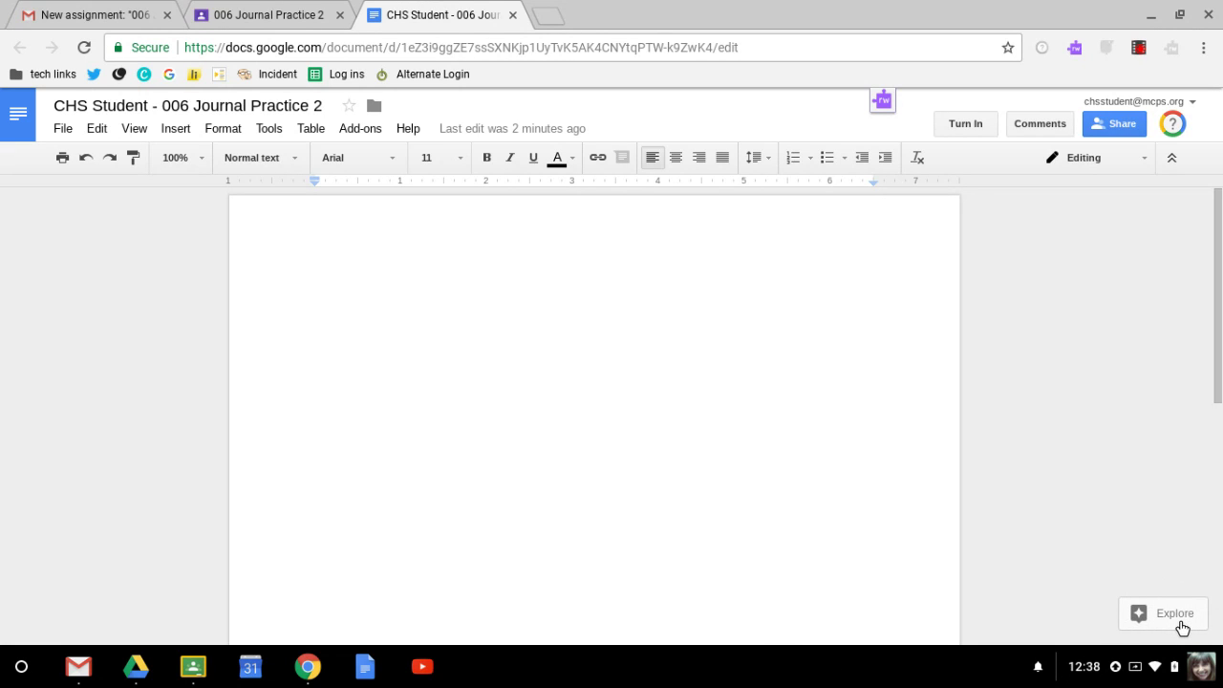
Open the Explore tool in the document and search for images matching "excited"
left_click(267, 133)
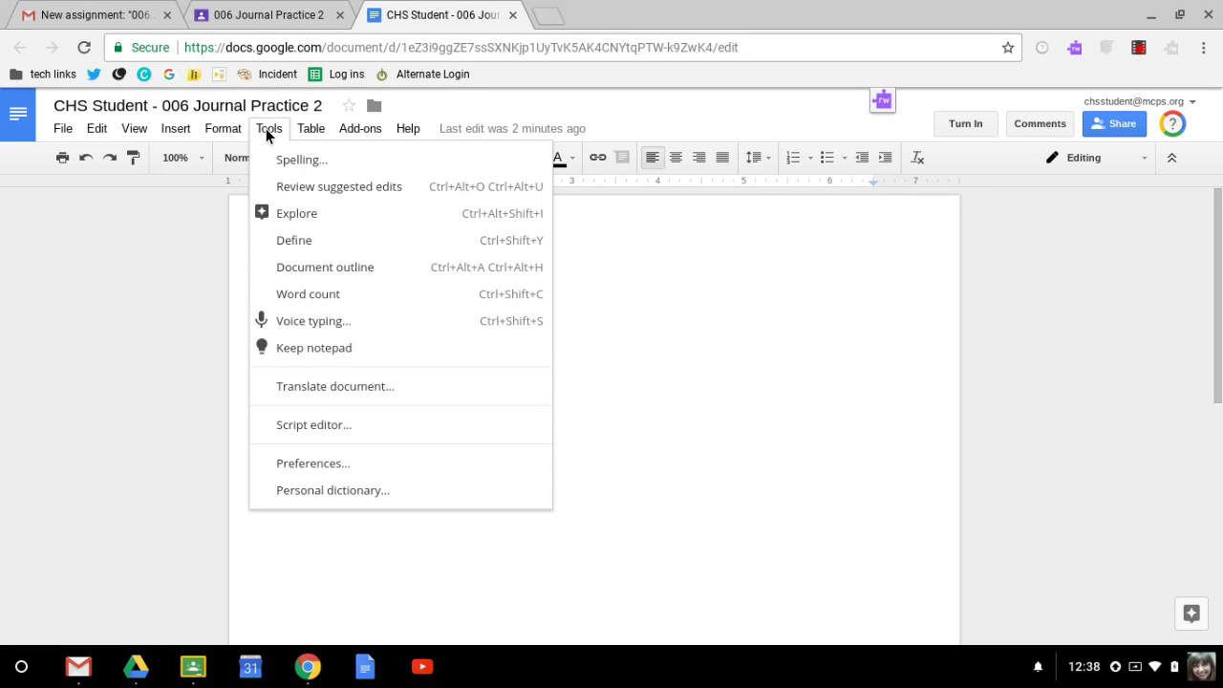
left_click(290, 217)
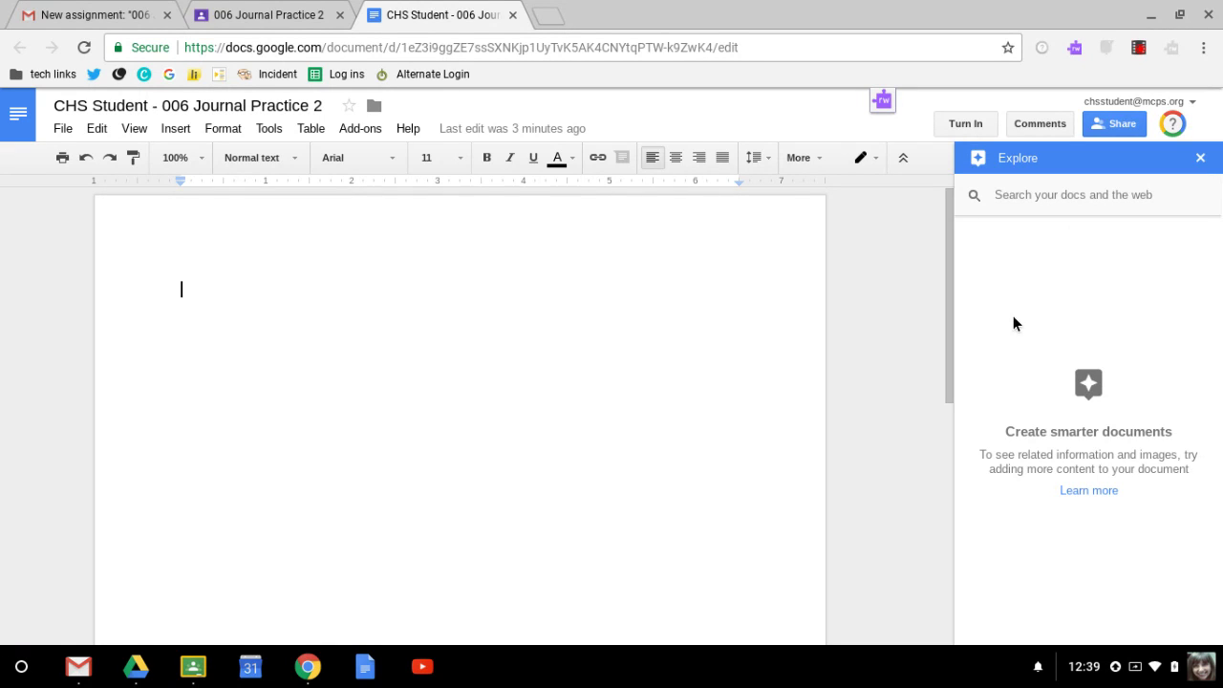
left_click(1036, 194)
type("ex")
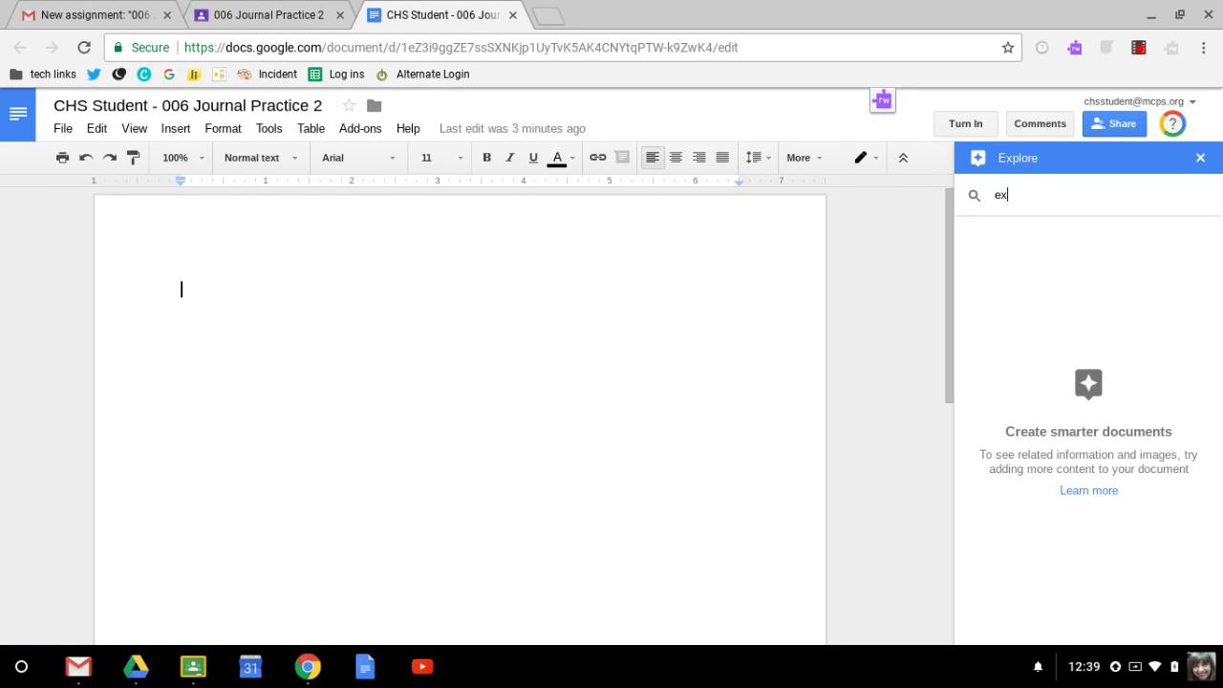
type("cited")
key("Return")
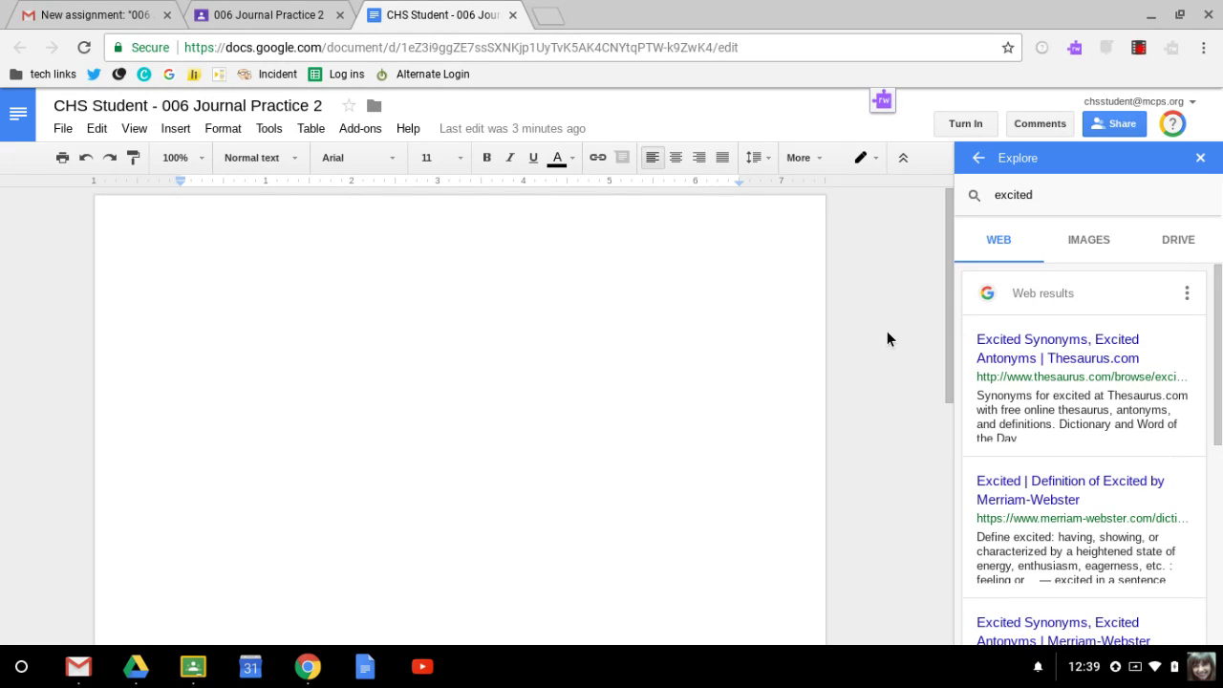
left_click(1079, 241)
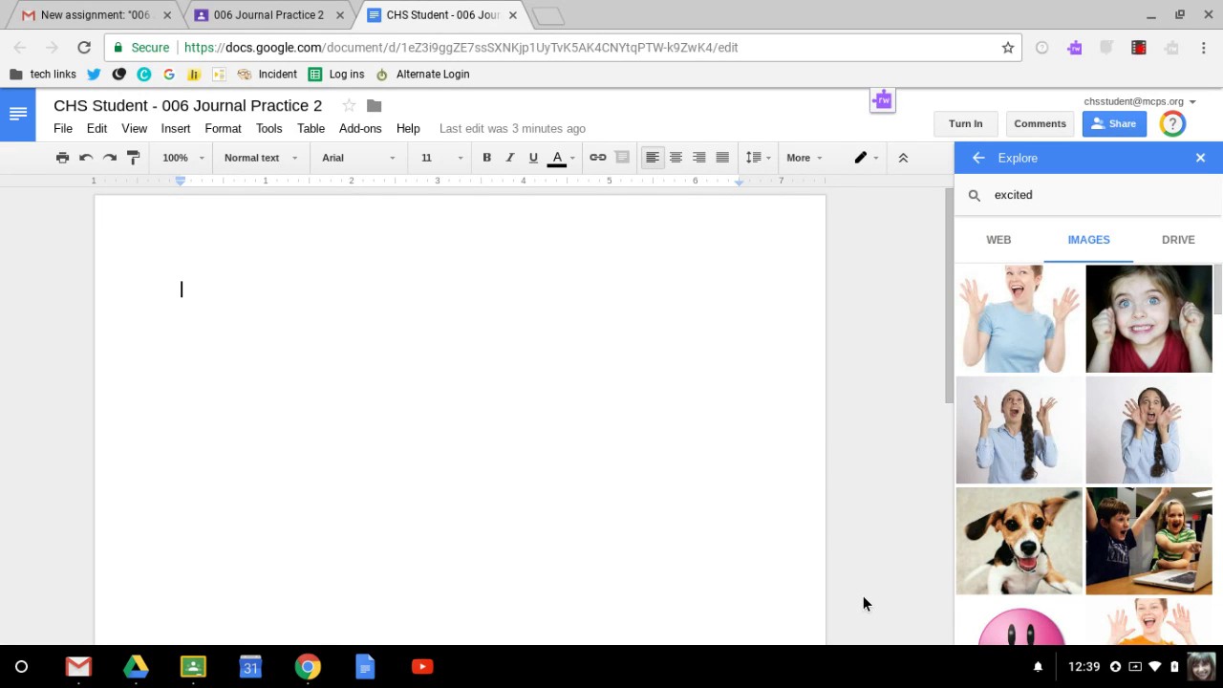
Insert the picture of the excited beagle from the image results into the document
mouse_move(1016, 587)
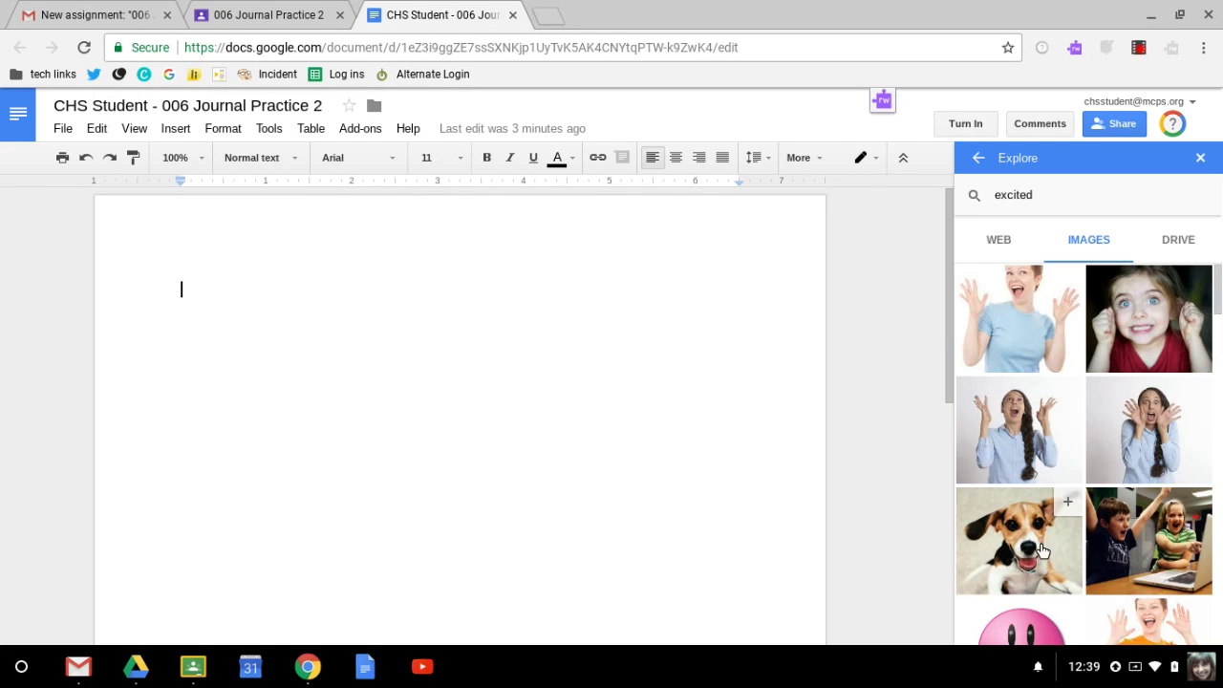
left_click(1039, 549)
left_click(1039, 549)
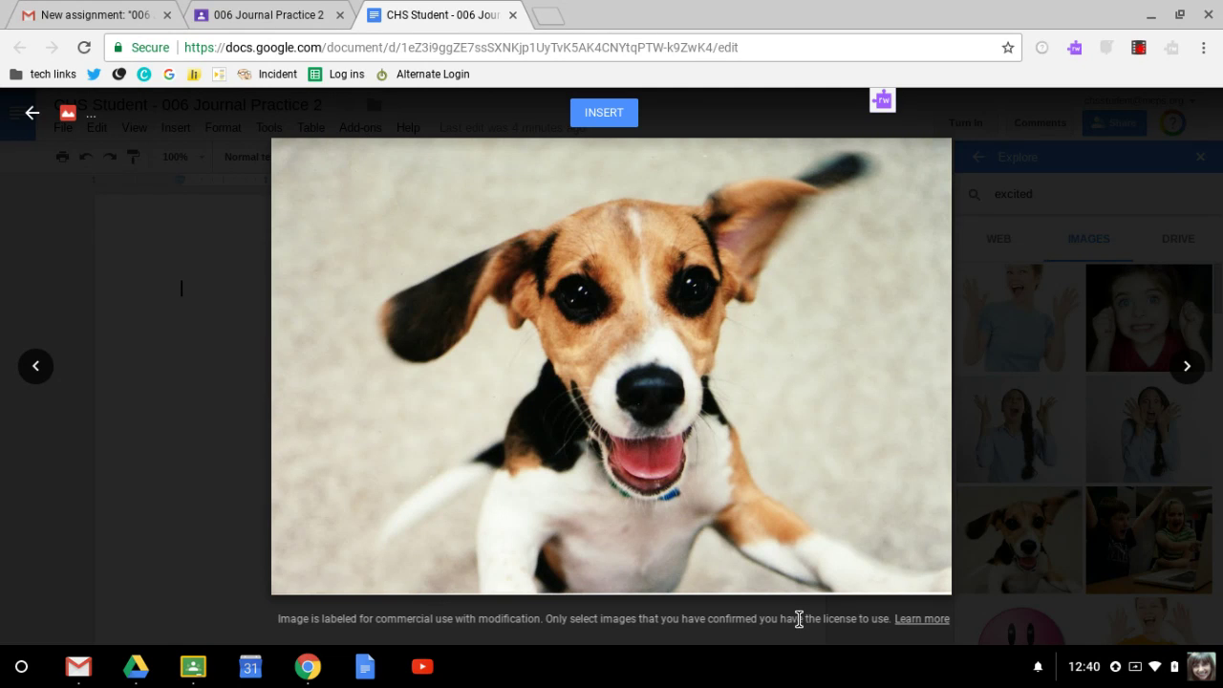
left_click(593, 115)
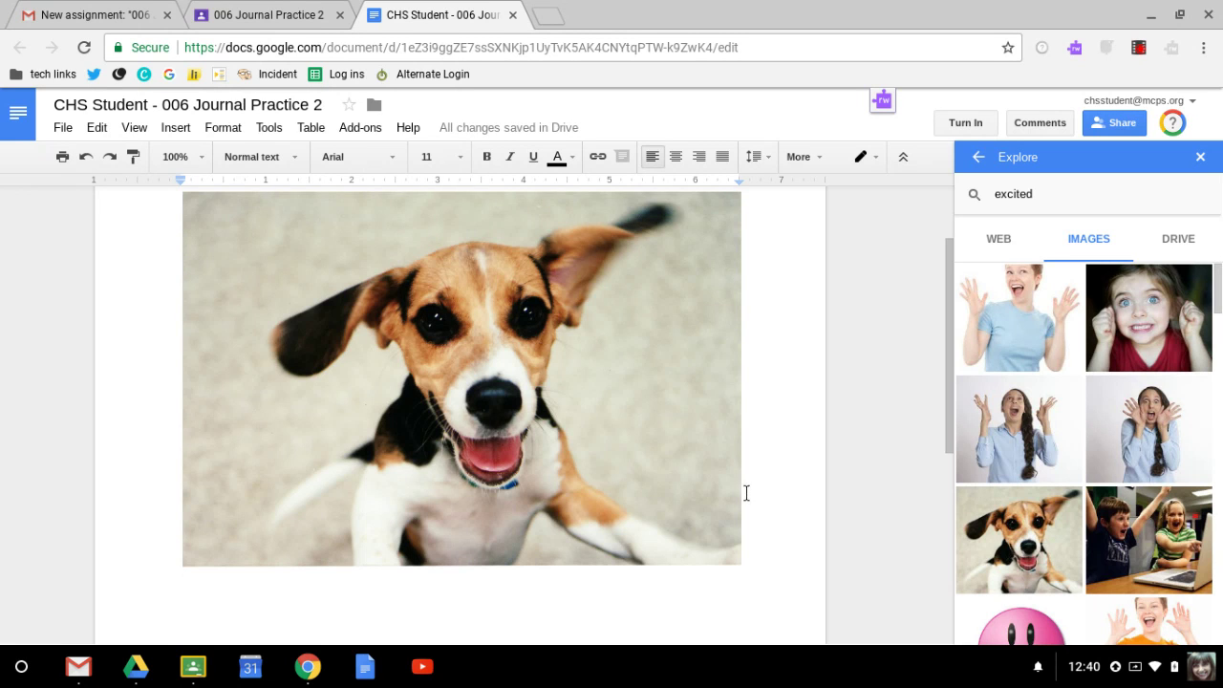
Shrink the dog picture proportionally to about 2.2 inches wide and start a new line below it
left_click(599, 387)
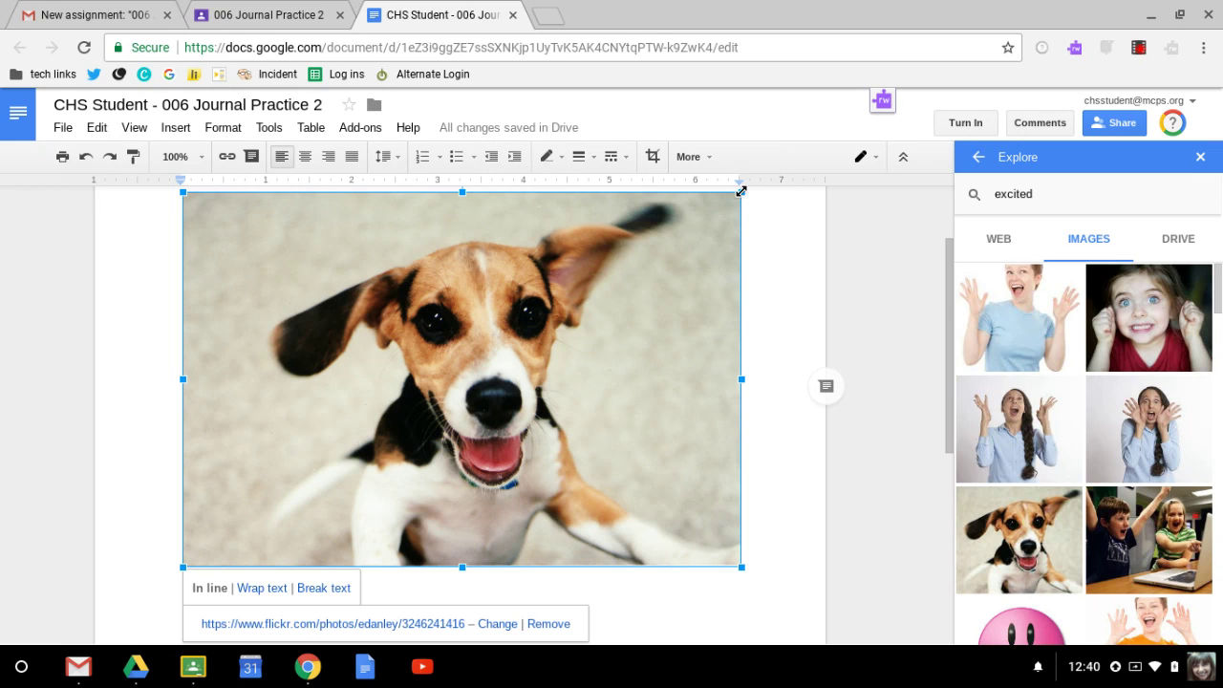
left_click_drag(740, 191, 370, 438)
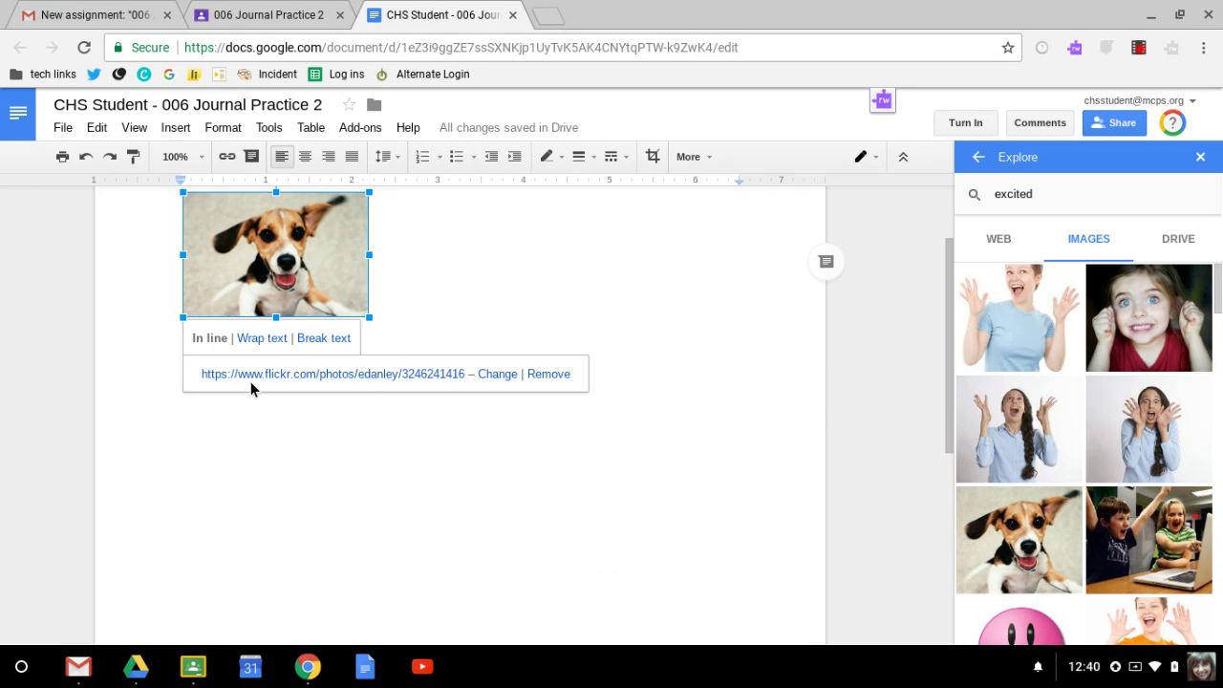
left_click(586, 511)
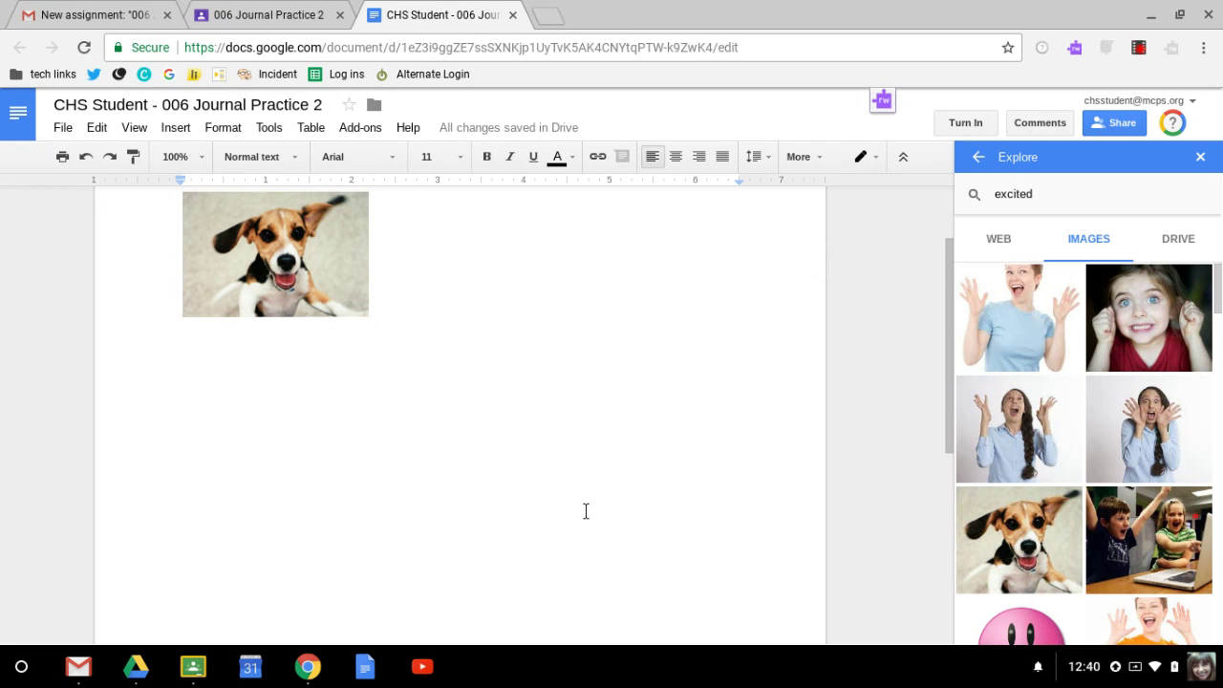
scroll(569, 511, "up", 1)
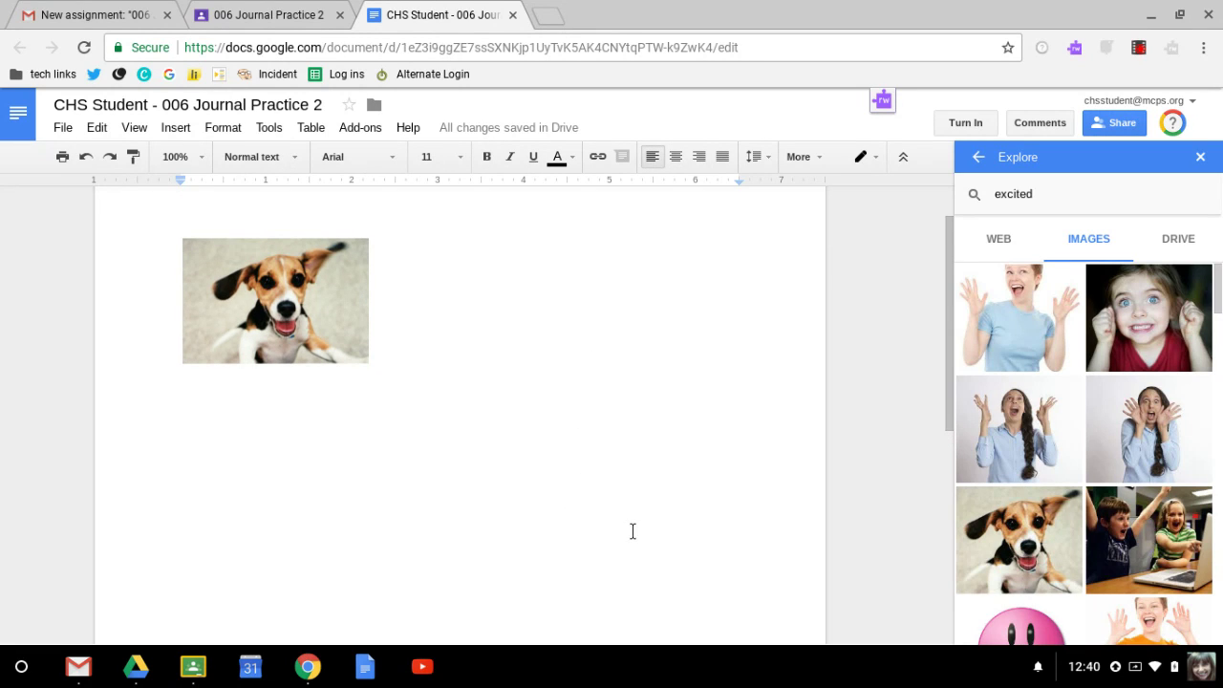
key("Return")
Search the web in Explore for "excited quotes" and open the Wise Old Sayings result
left_click(998, 241)
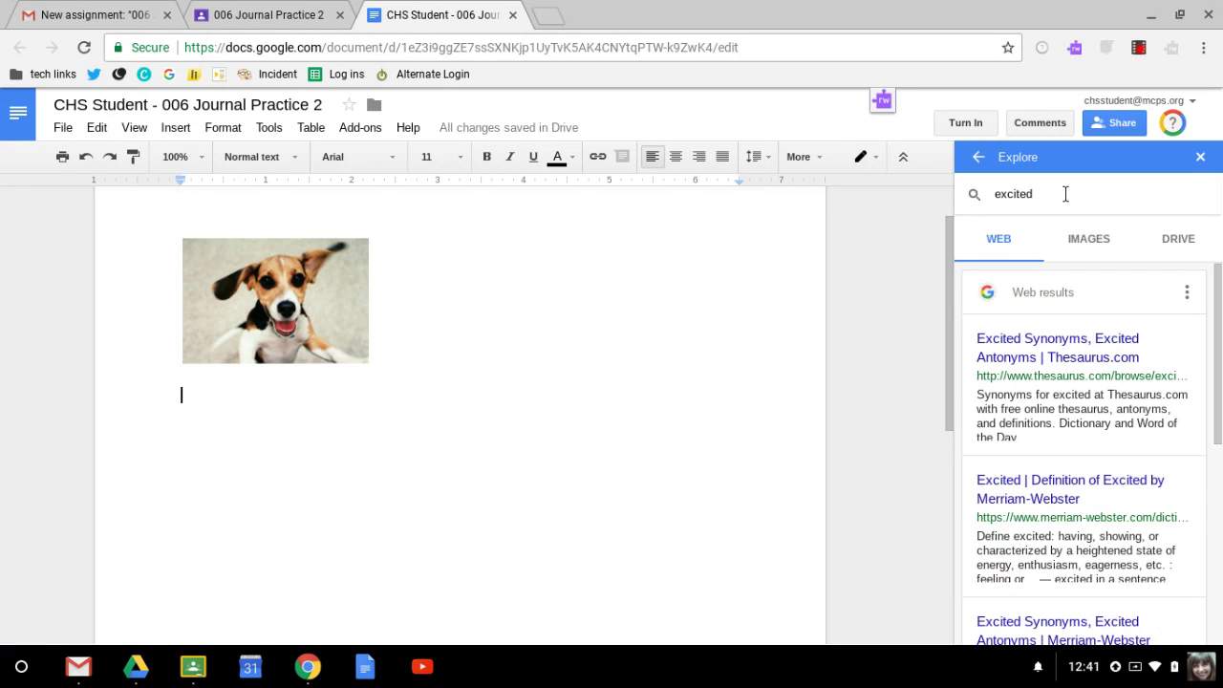
type("quotes")
key("Return")
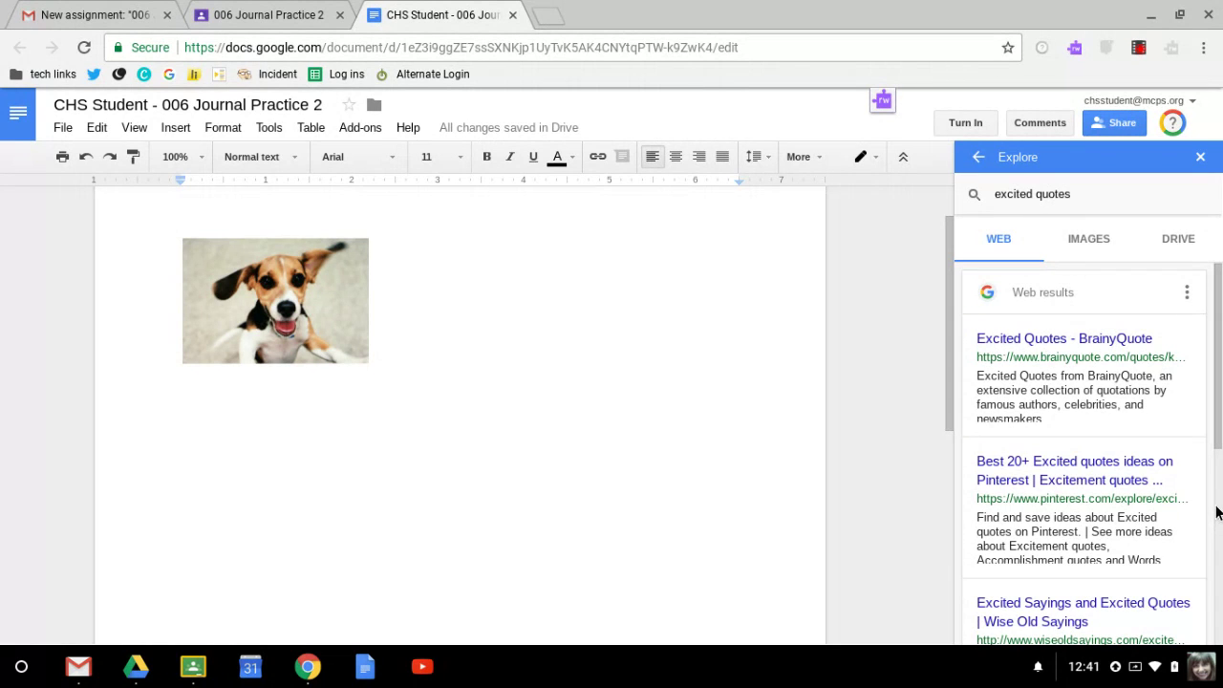
left_click_drag(1221, 353, 1221, 417)
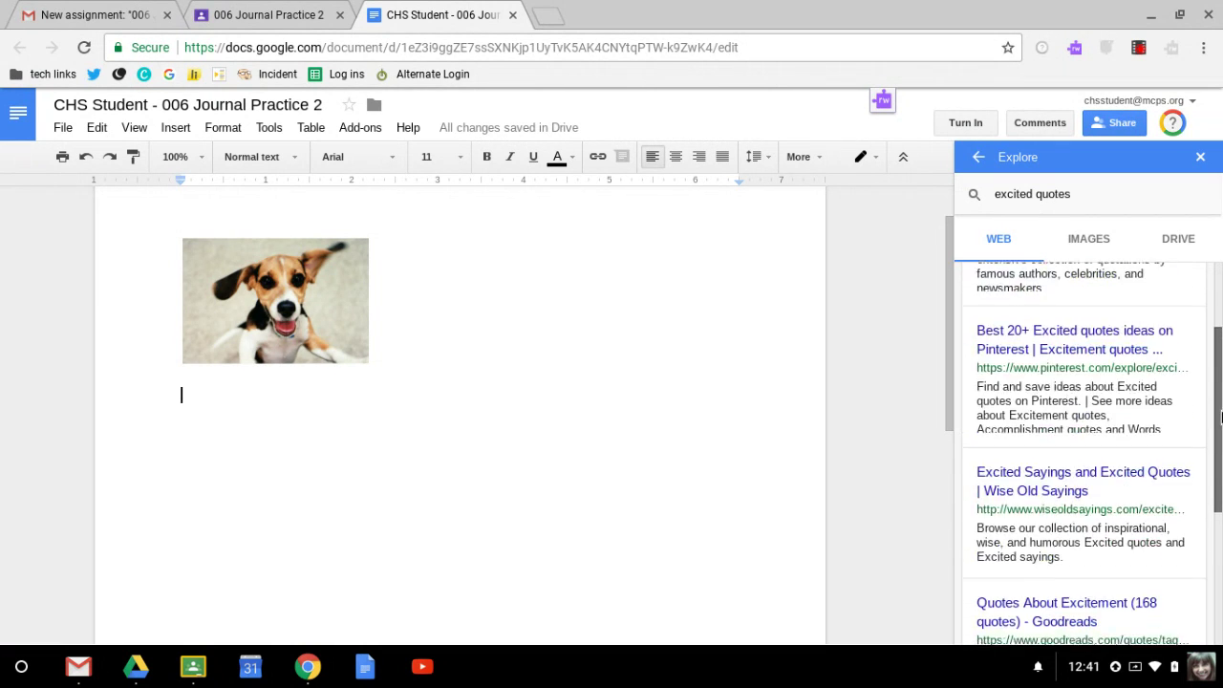
left_click(1099, 481)
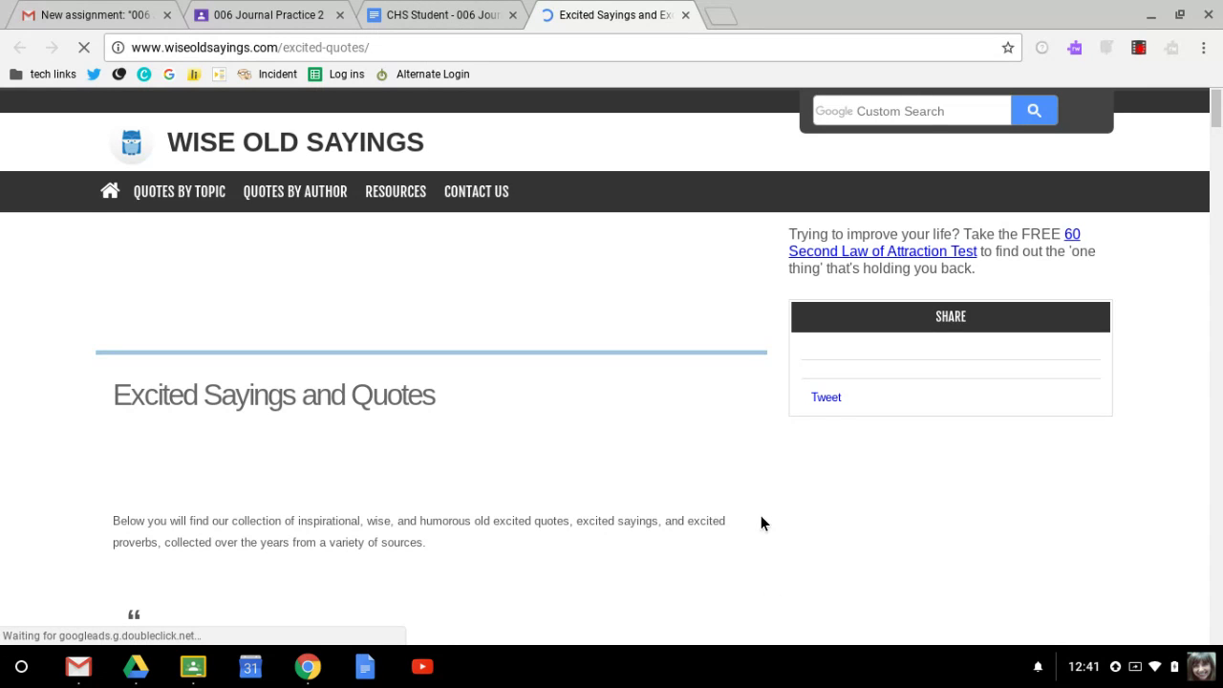
Copy the quote beginning "Doing what we were meant to do creates fun" together with its author from the quotes page
scroll(761, 517, "down", 2)
scroll(764, 524, "down", 3)
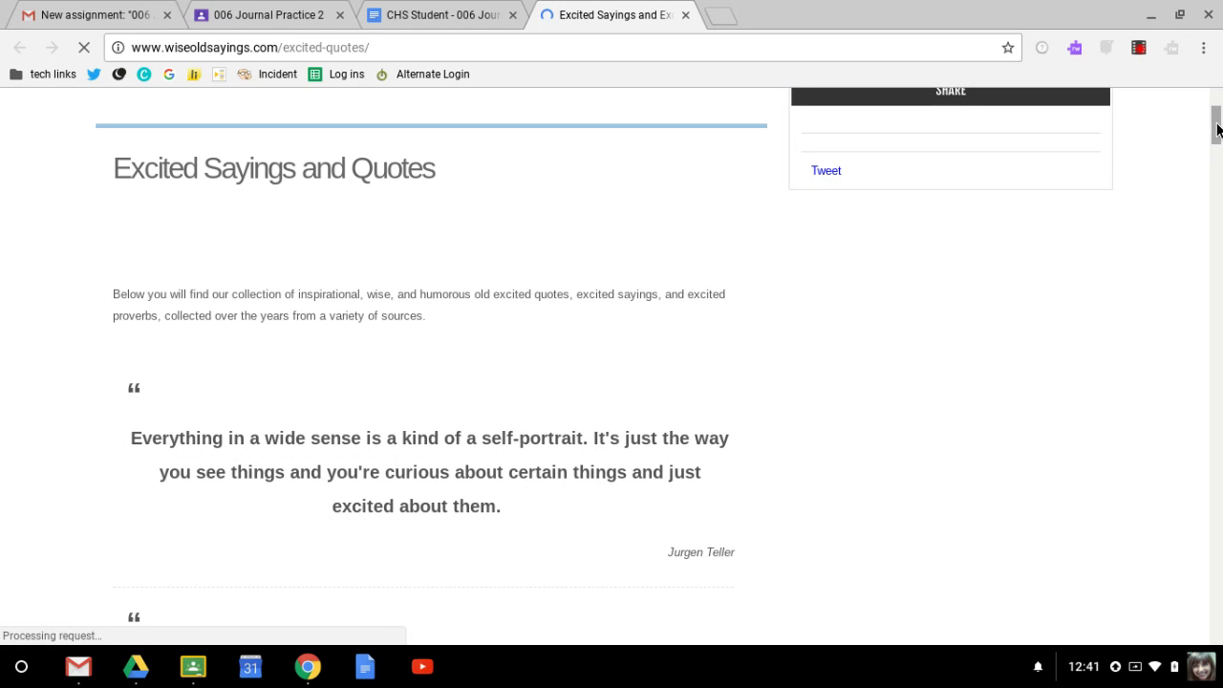
scroll(893, 326, "down", 3)
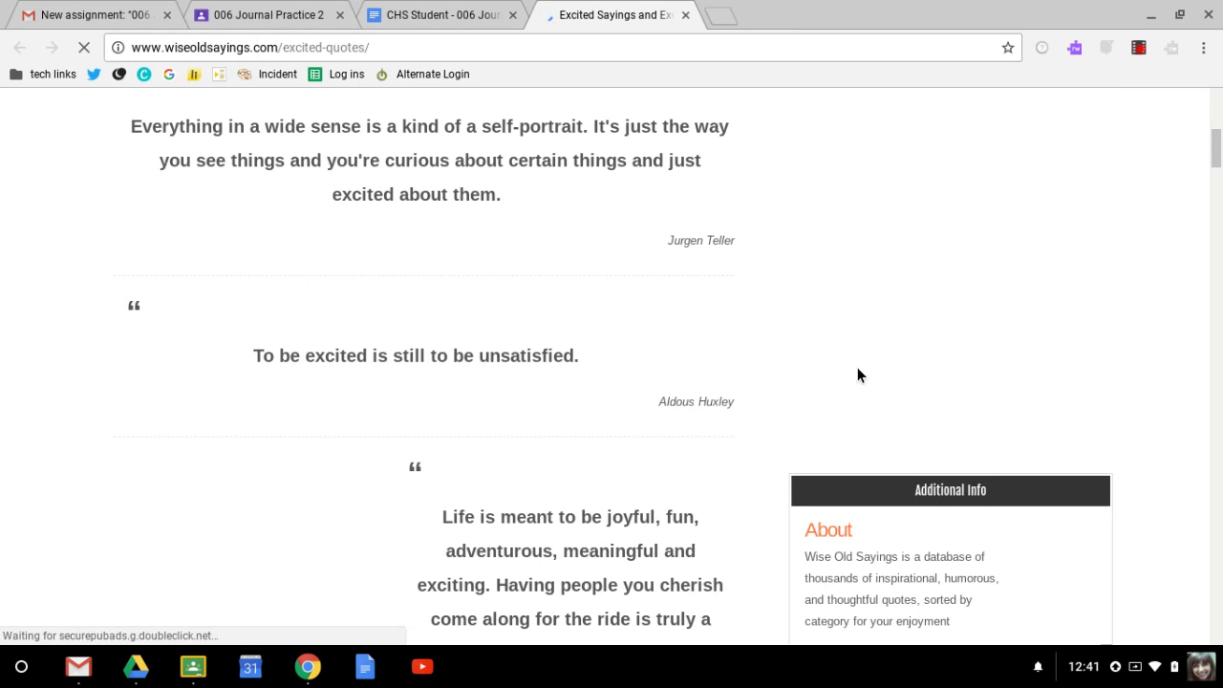
scroll(994, 401, "down", 1)
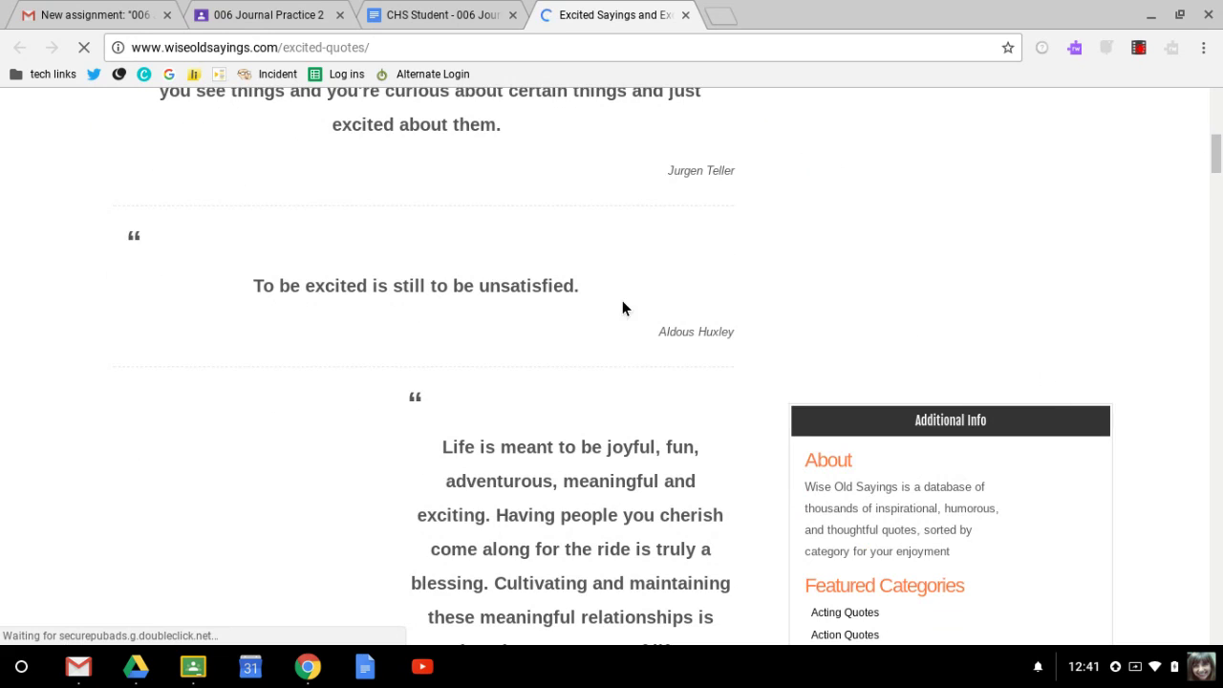
scroll(626, 311, "up", 3)
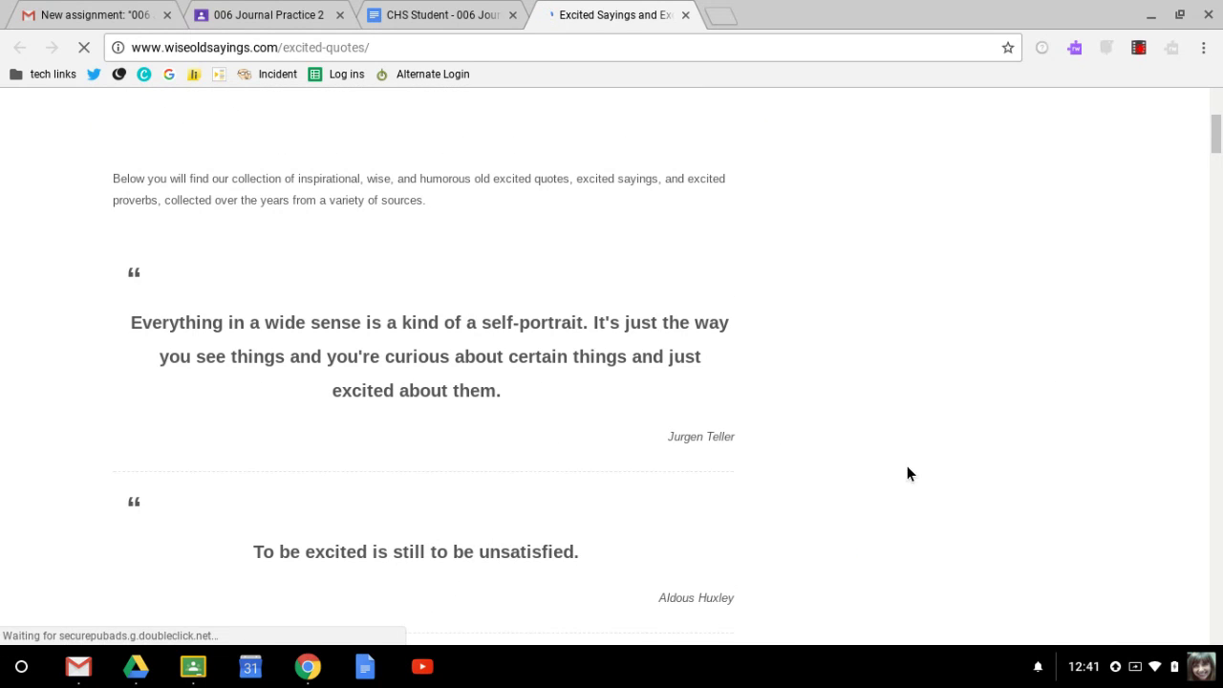
scroll(902, 468, "down", 7)
scroll(662, 442, "down", 1)
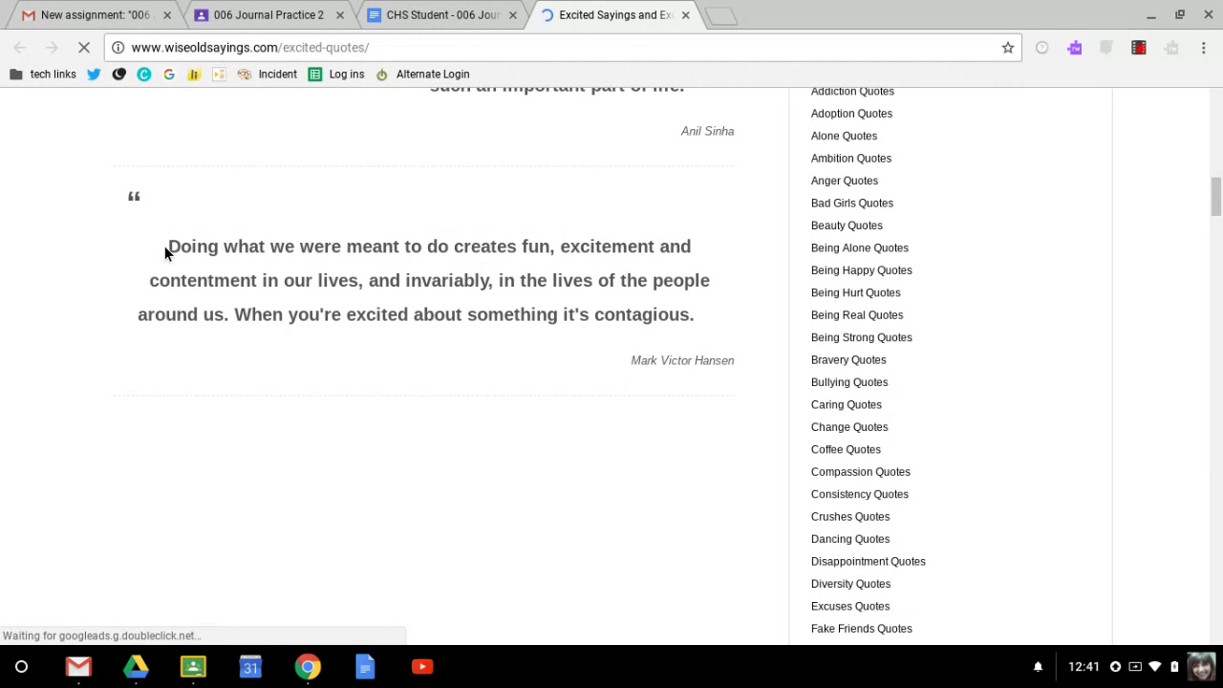
left_click_drag(177, 246, 254, 310)
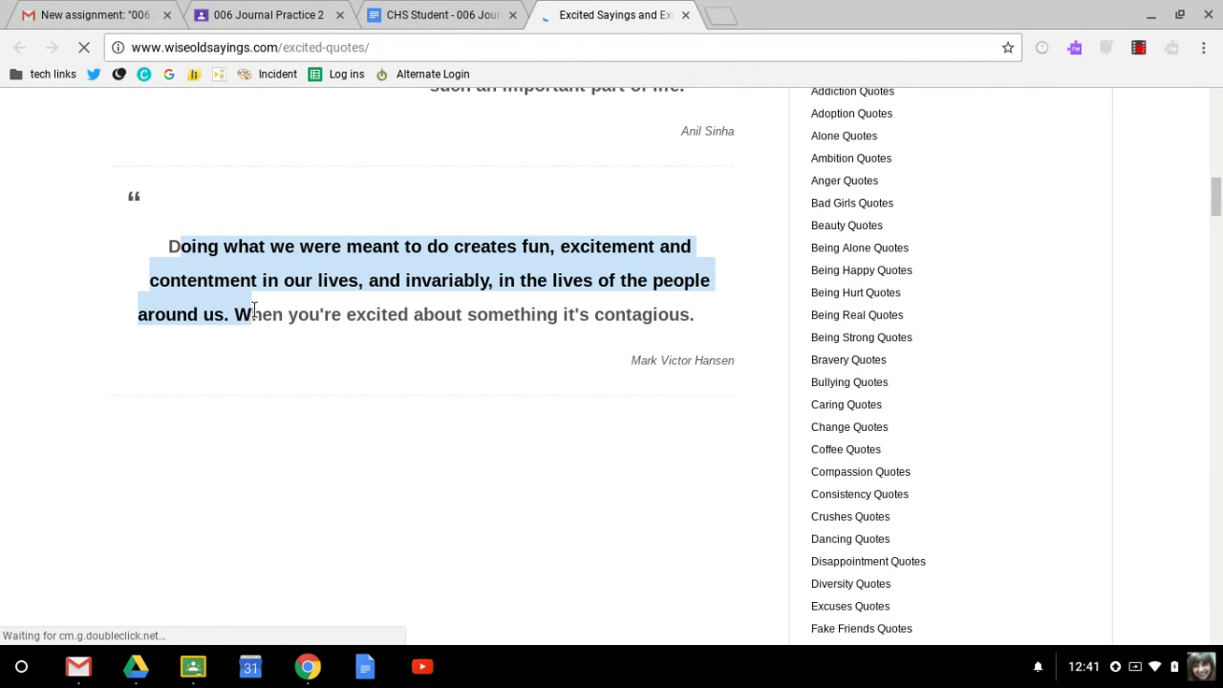
left_click(309, 358)
left_click_drag(169, 245, 731, 377)
key("ctrl+c")
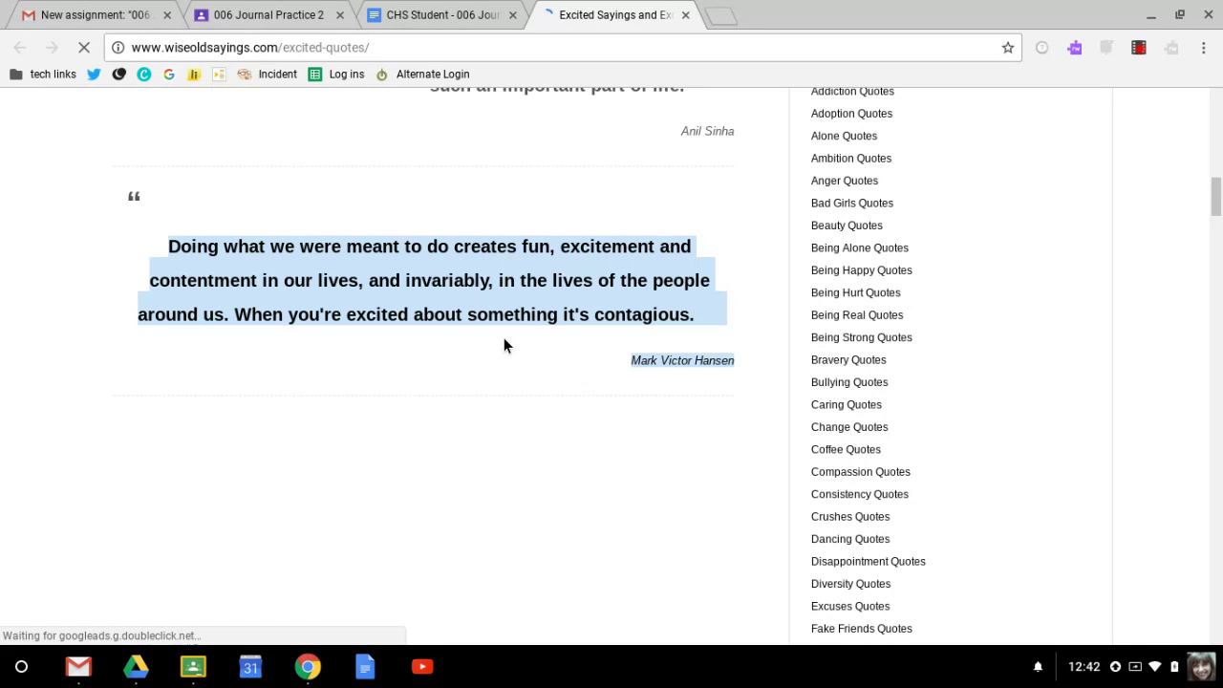
Paste the copied quote below the dog picture in the journal document and left-align the quote text
left_click(441, 18)
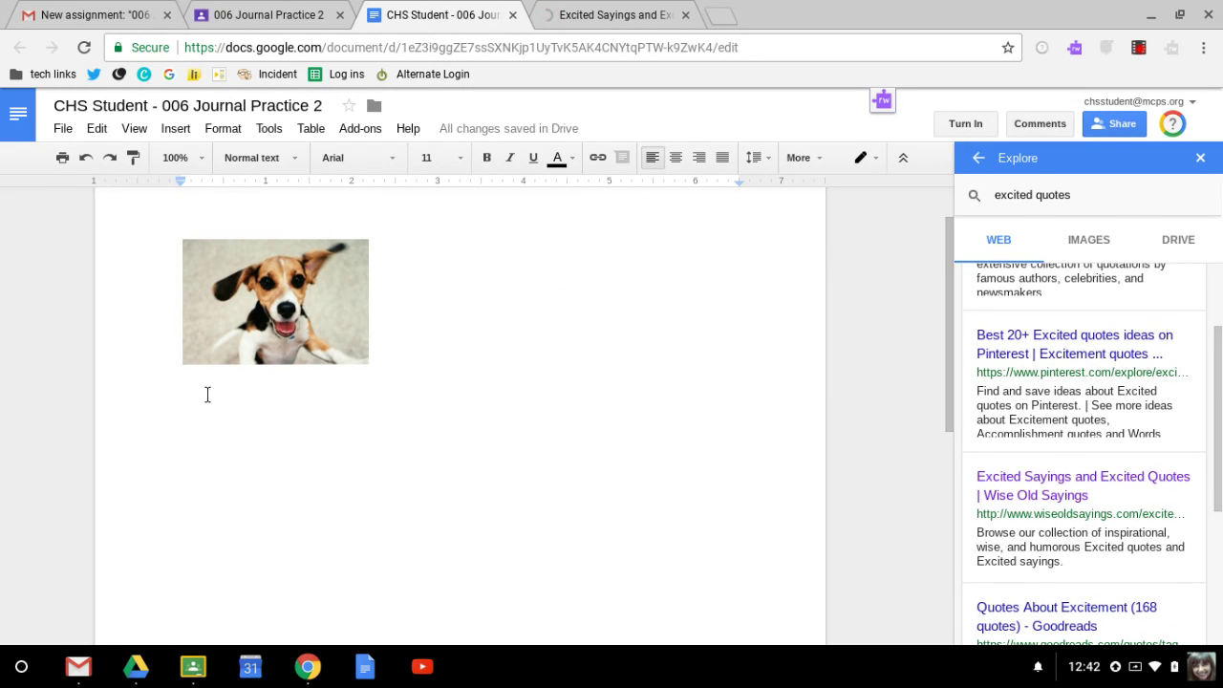
key("ctrl+v")
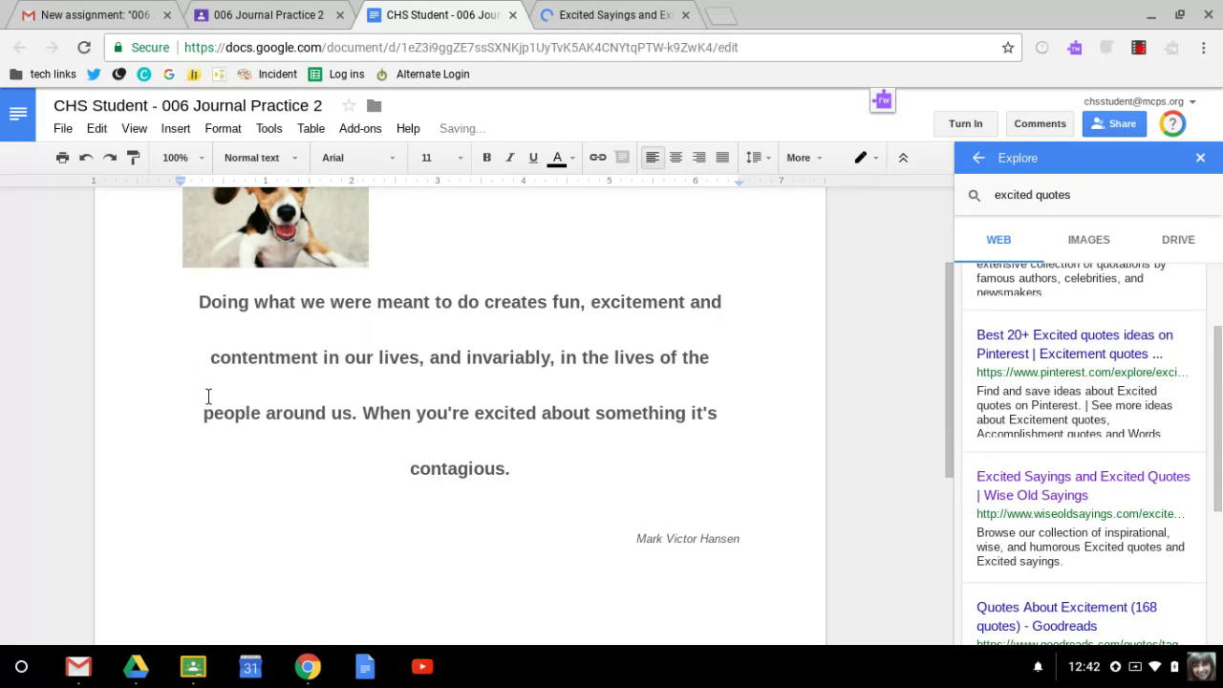
left_click_drag(199, 302, 562, 479)
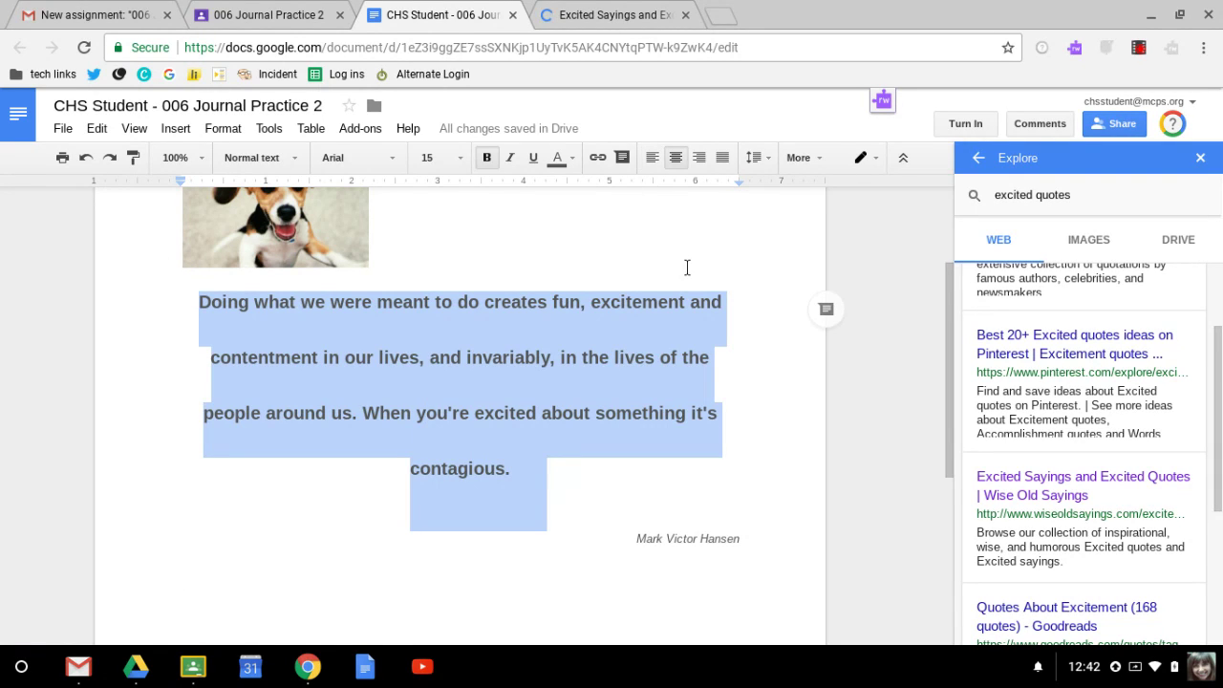
left_click(653, 159)
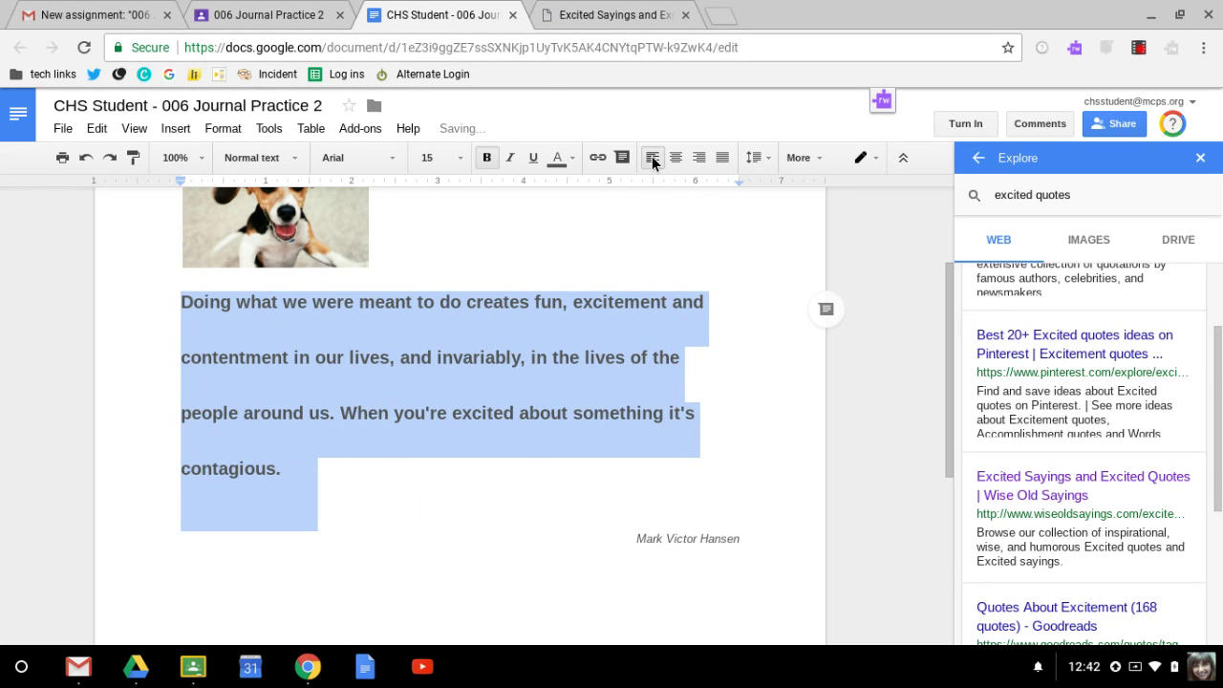
Insert a footnote citation of the Wise Old Sayings search result after "contagious." and check it at the page's end
left_click(656, 546)
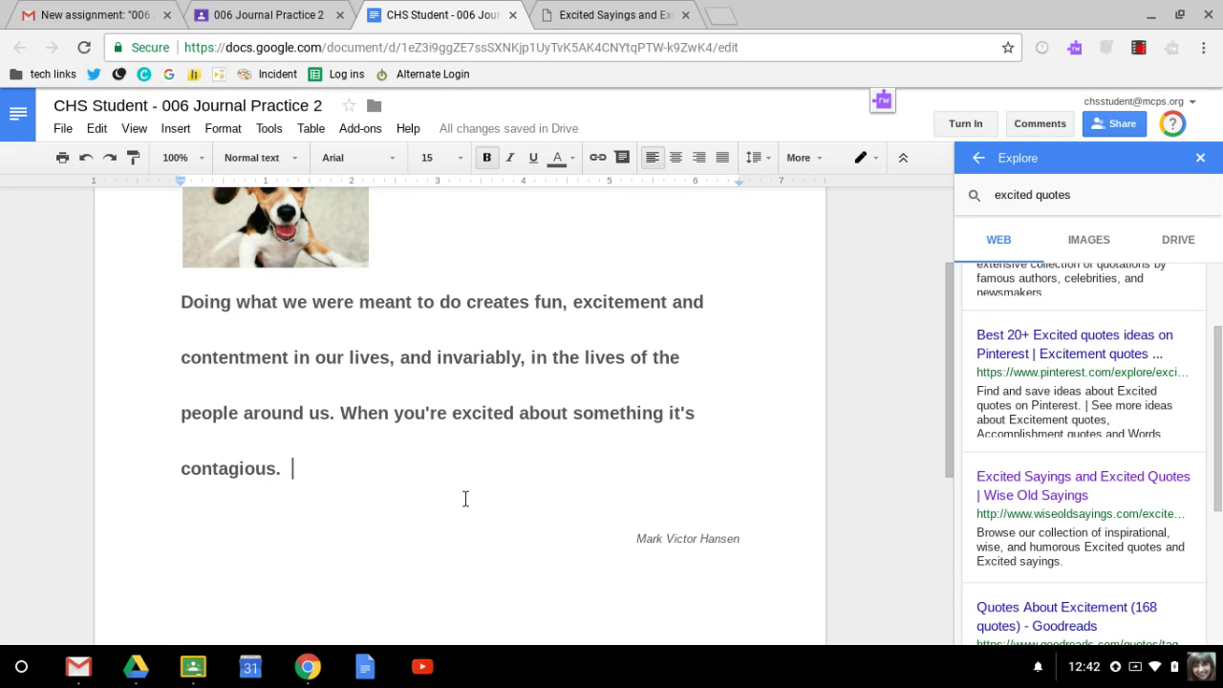
mouse_move(991, 537)
left_click(1189, 470)
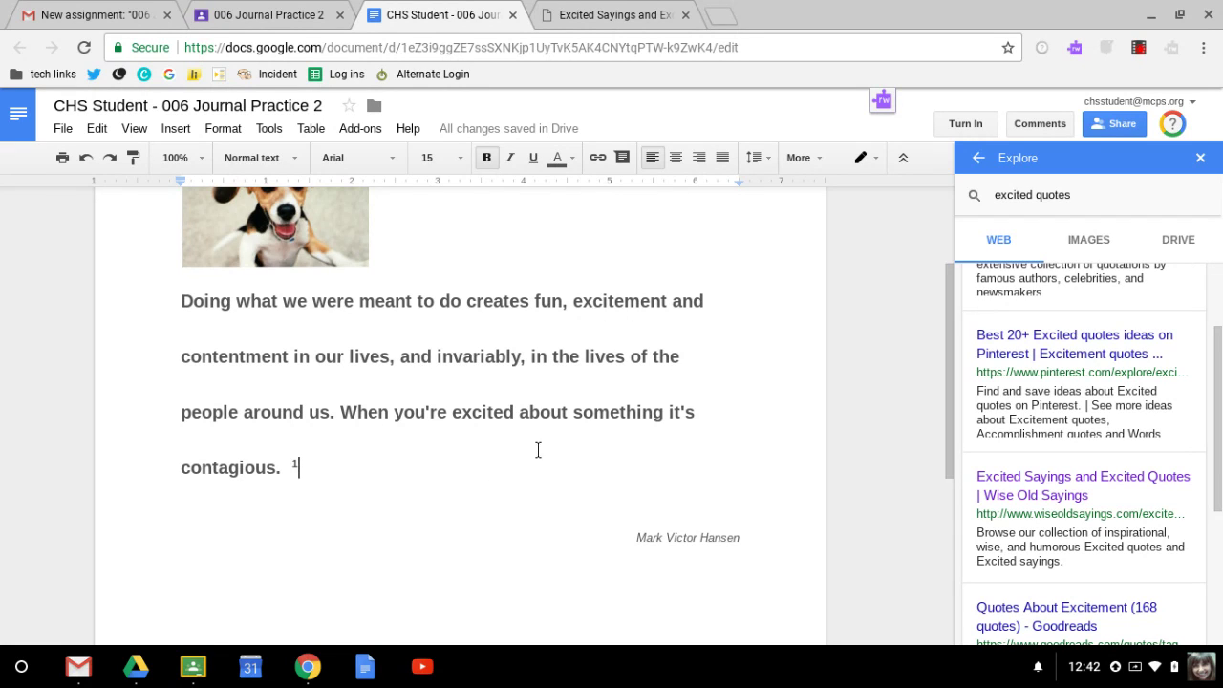
scroll(541, 453, "down", 3)
scroll(552, 477, "down", 1)
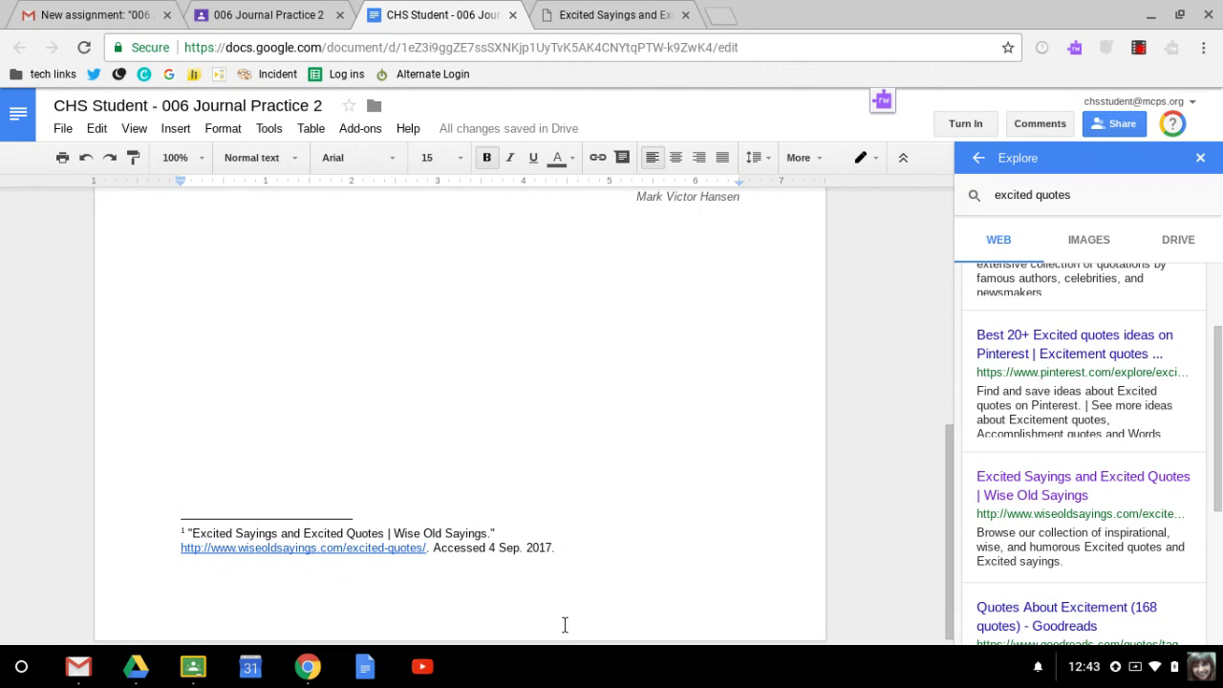
Examine the citation format choices for the Explore web results and leave them without choosing another format
scroll(614, 576, "up", 2)
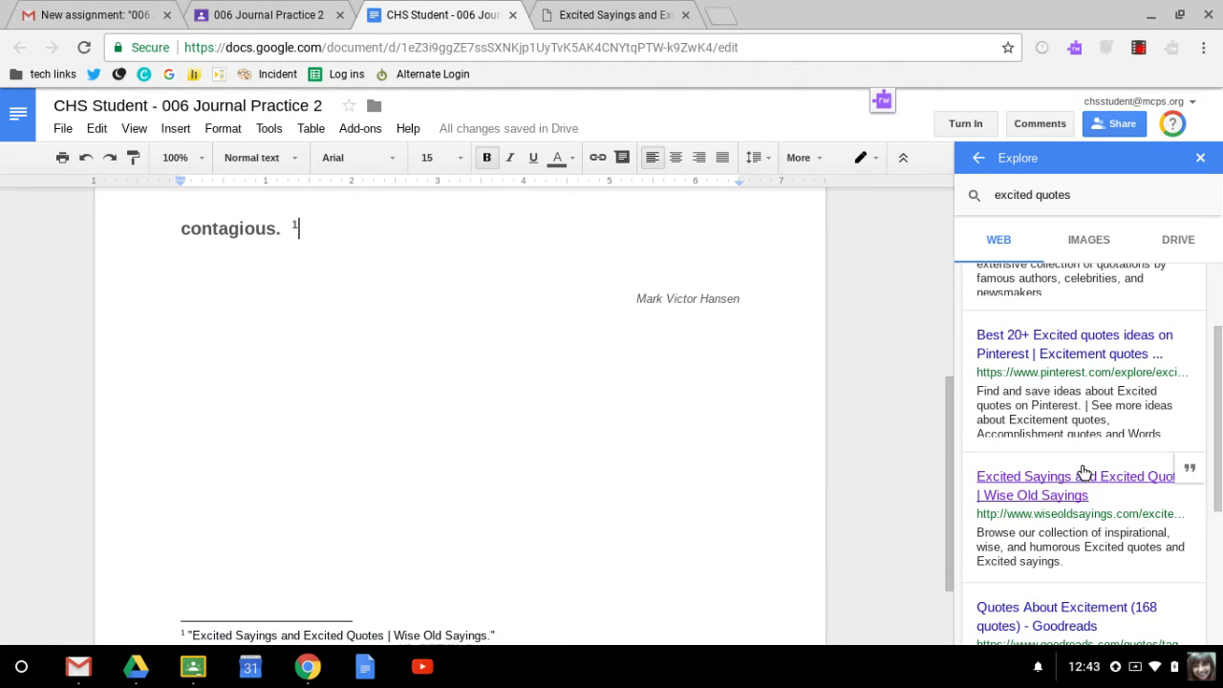
scroll(1217, 415, "up", 3)
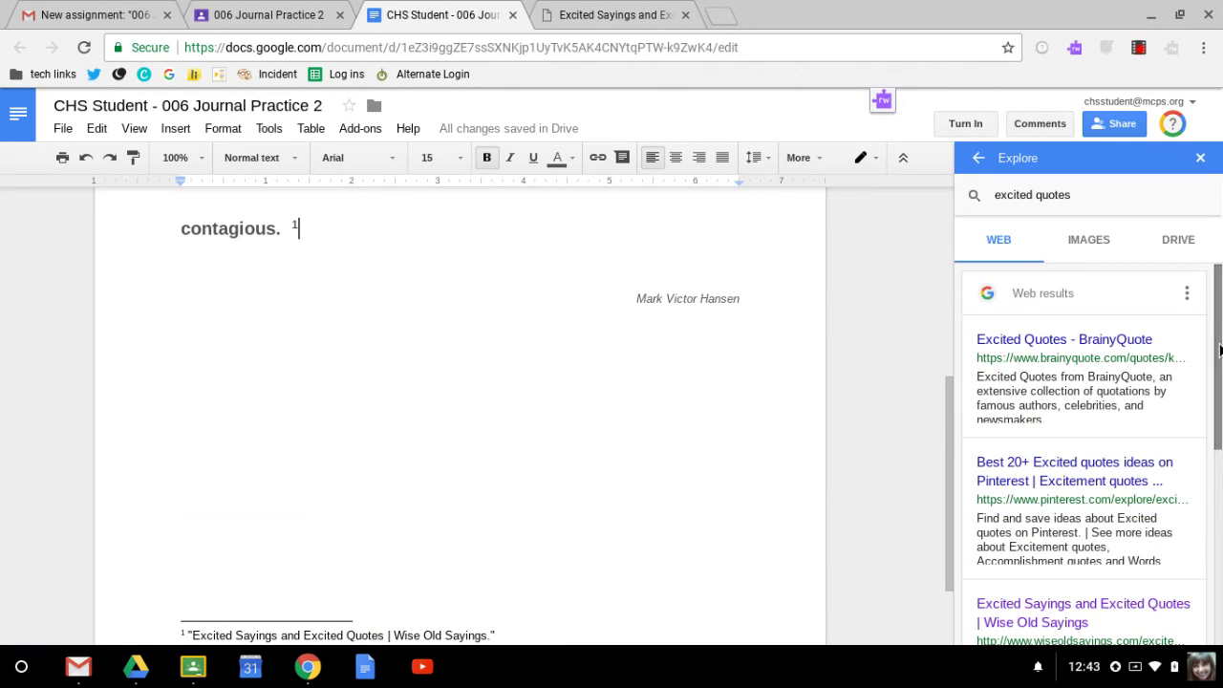
left_click(1187, 296)
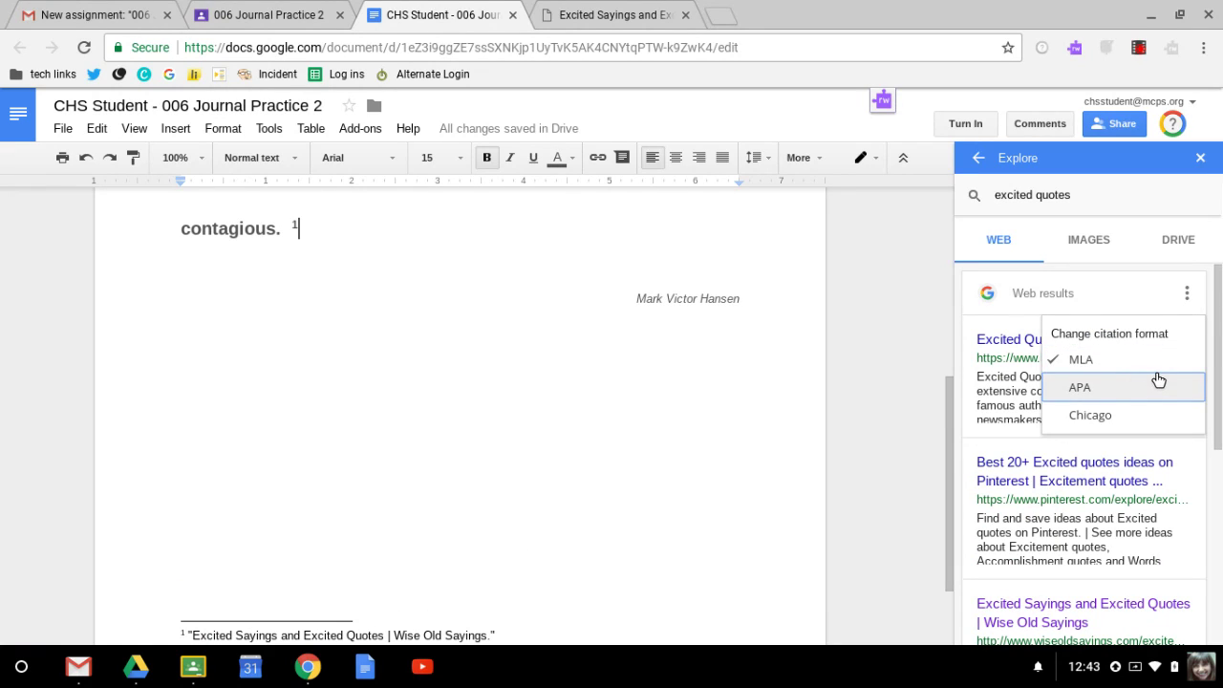
left_click(1141, 297)
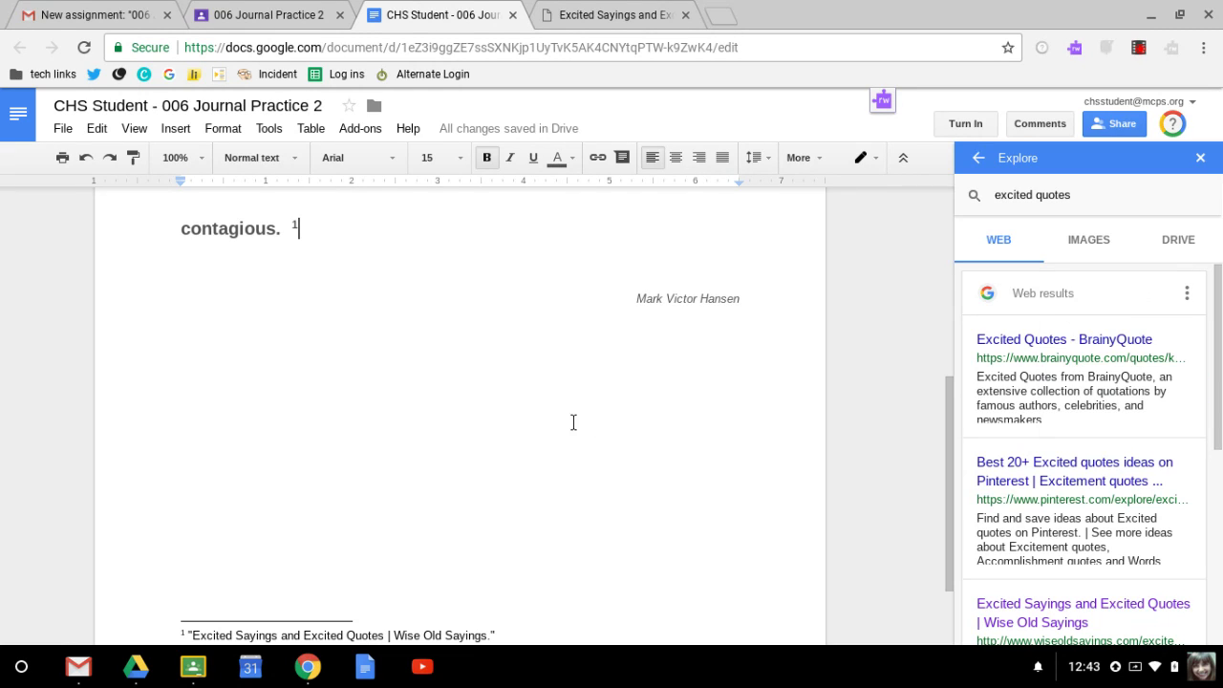
Add the text "Here is my paragraph." after a blank line below the quote's author in the journal document
scroll(570, 409, "up", 1)
scroll(570, 409, "up", 4)
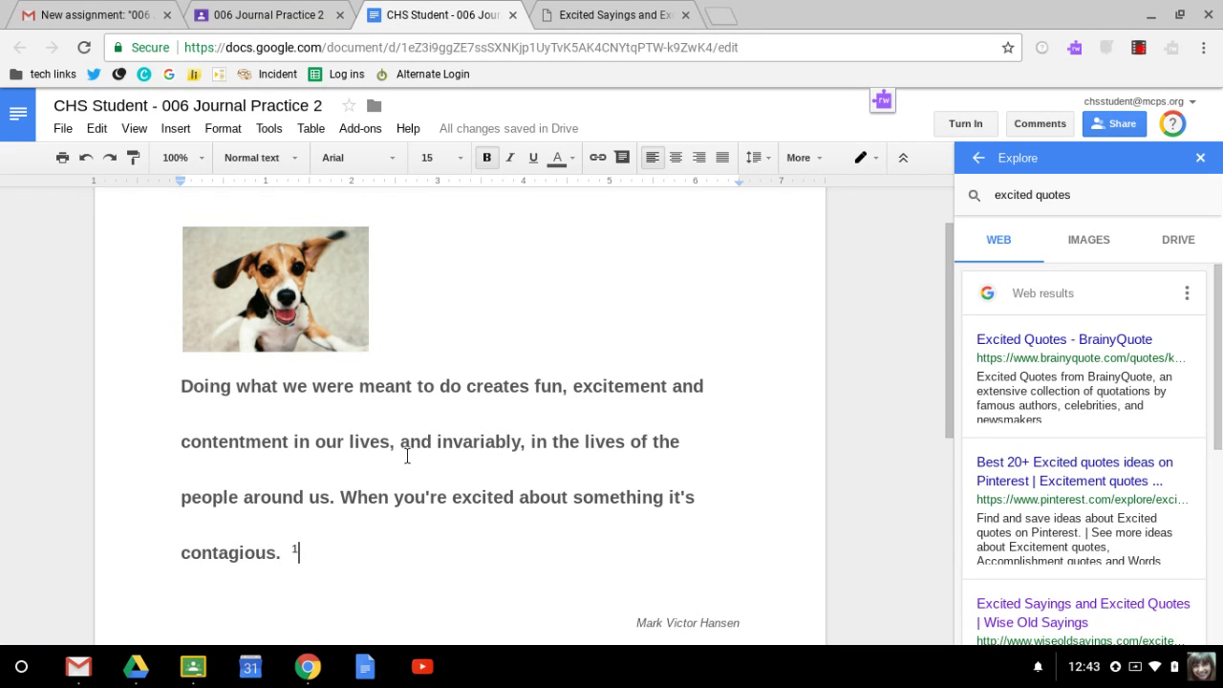
scroll(637, 541, "down", 2)
scroll(663, 557, "down", 2)
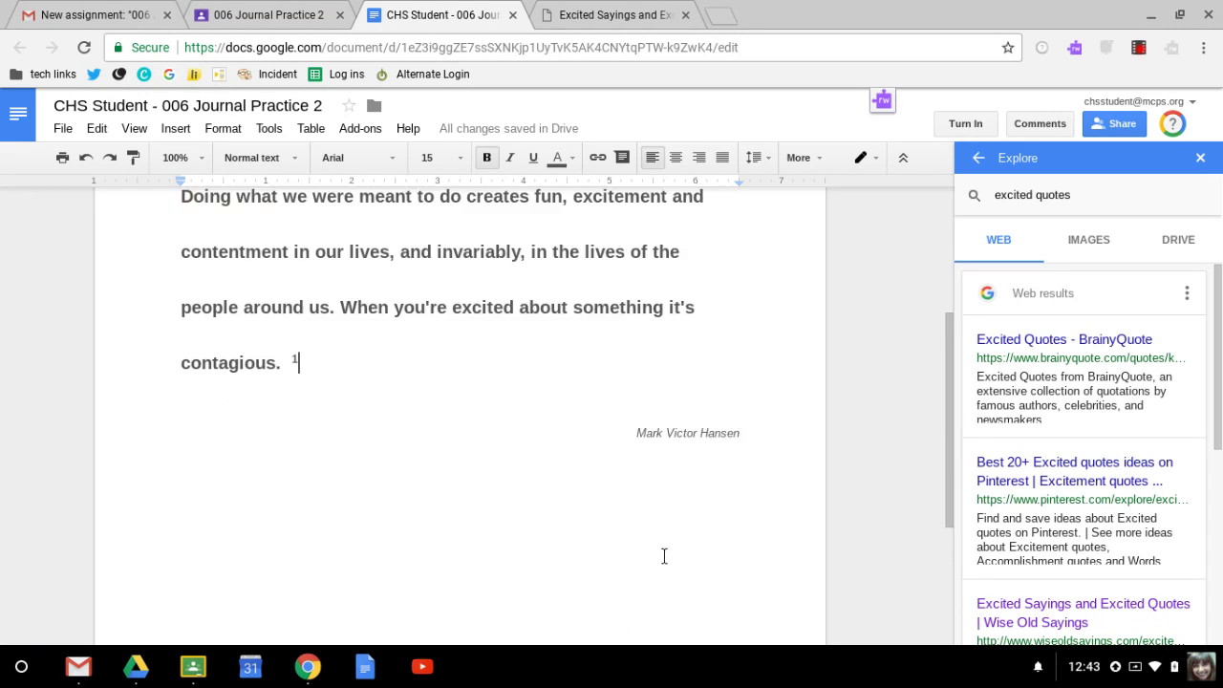
left_click(702, 517)
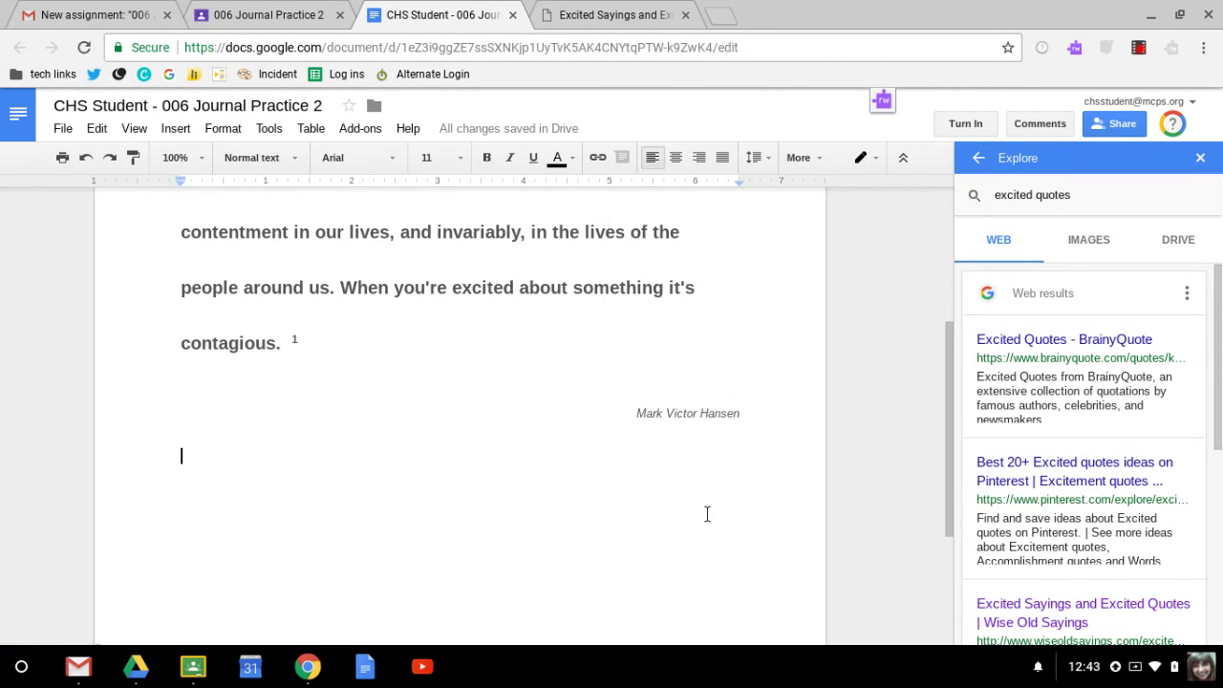
key("Return")
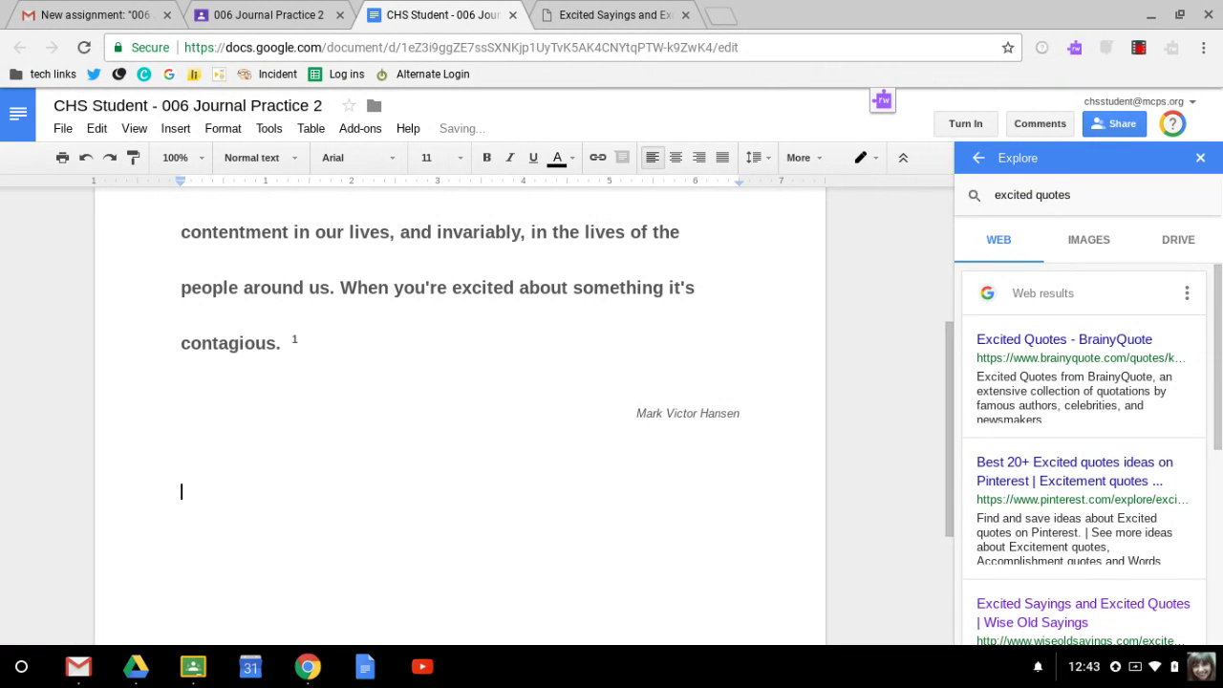
type("f")
key("BackSpace")
type("Here is my parag")
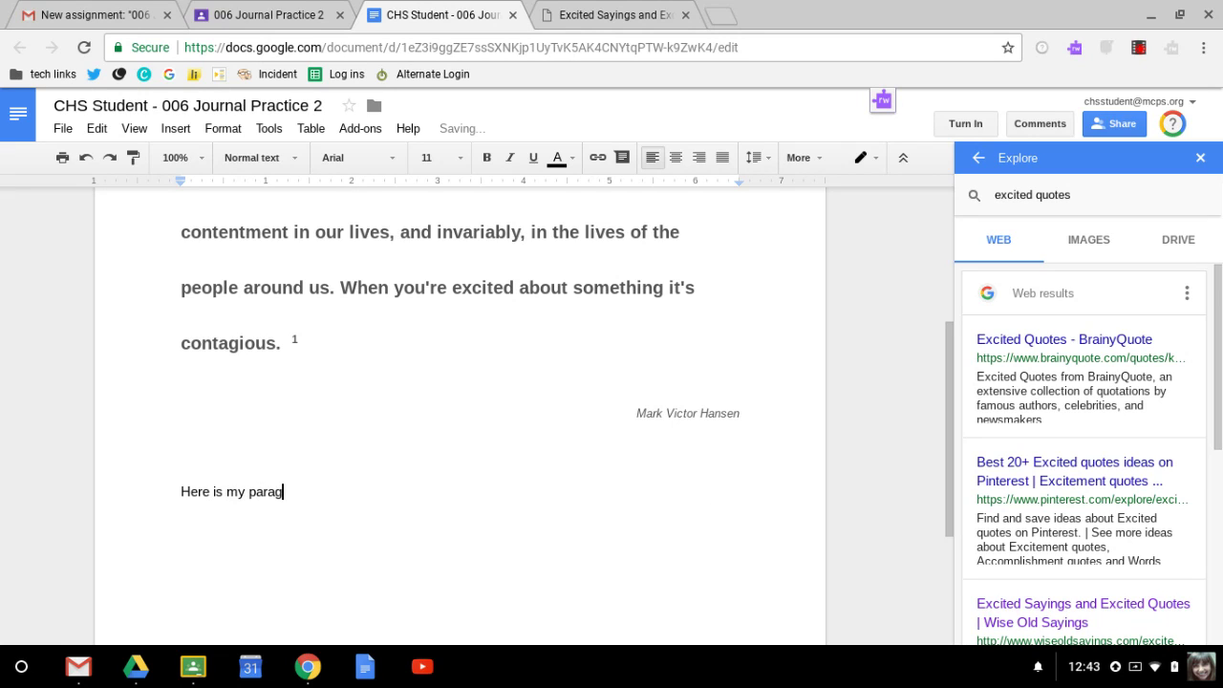
type("raph")
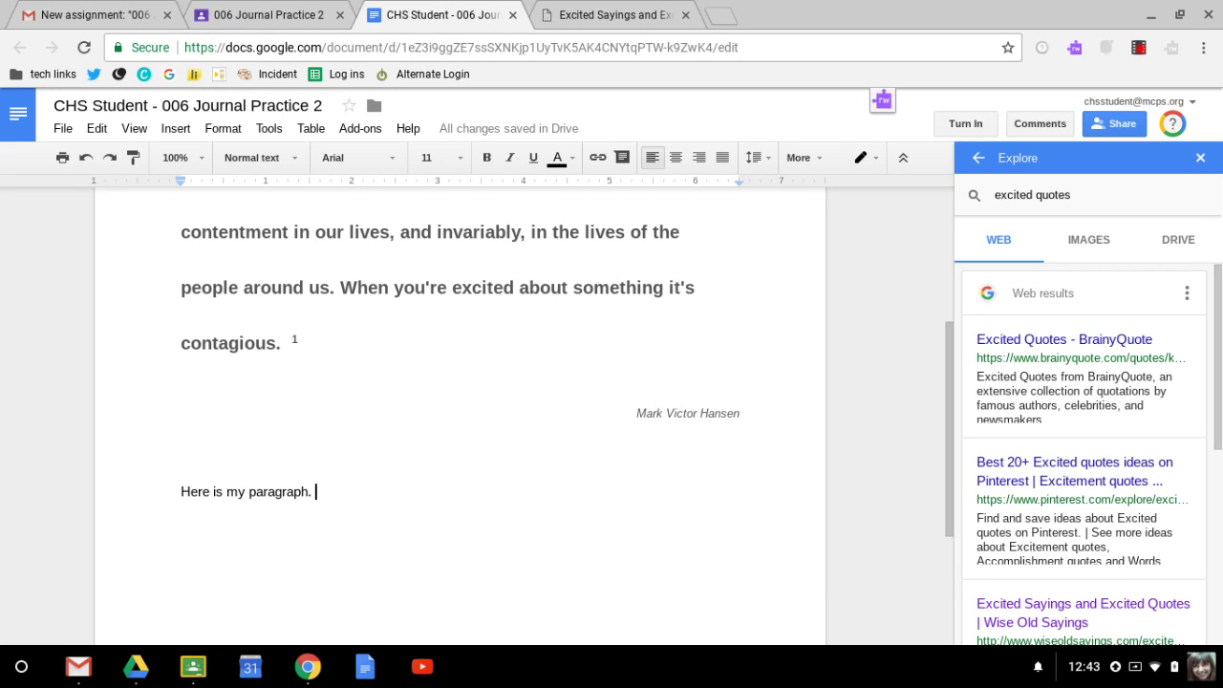
type(".")
Close the quotes page and the journal document to return to the 006 Journal Practice 2 assignment page
left_click(685, 16)
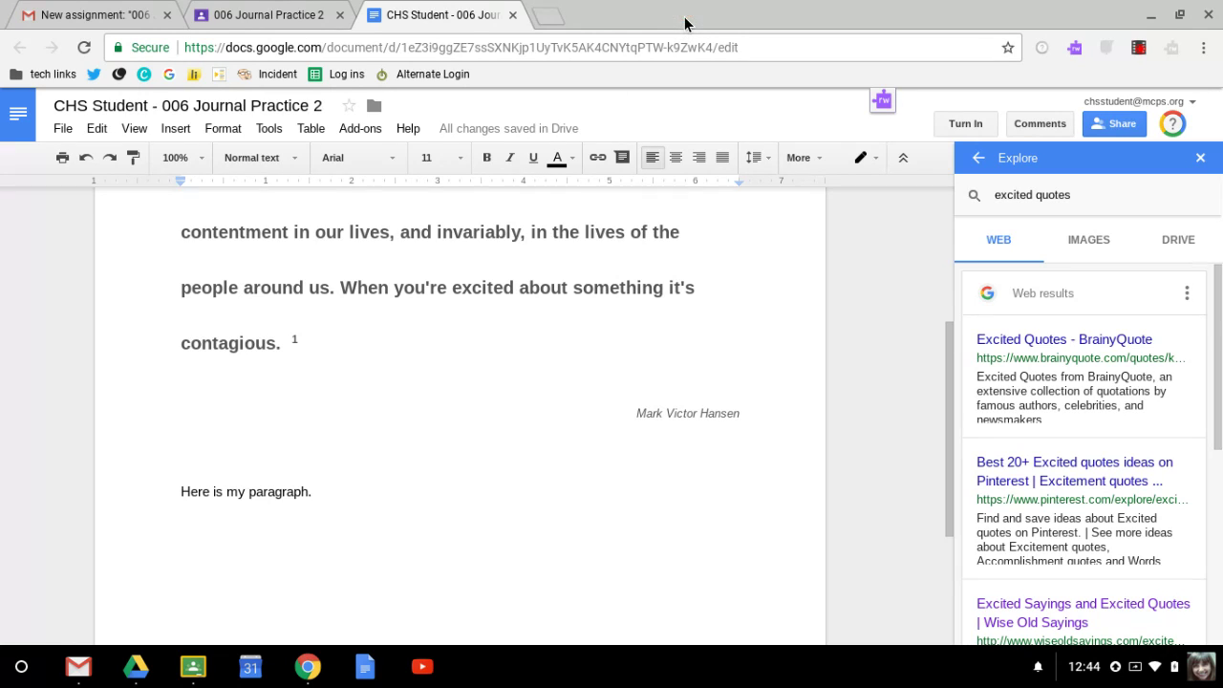
left_click(513, 16)
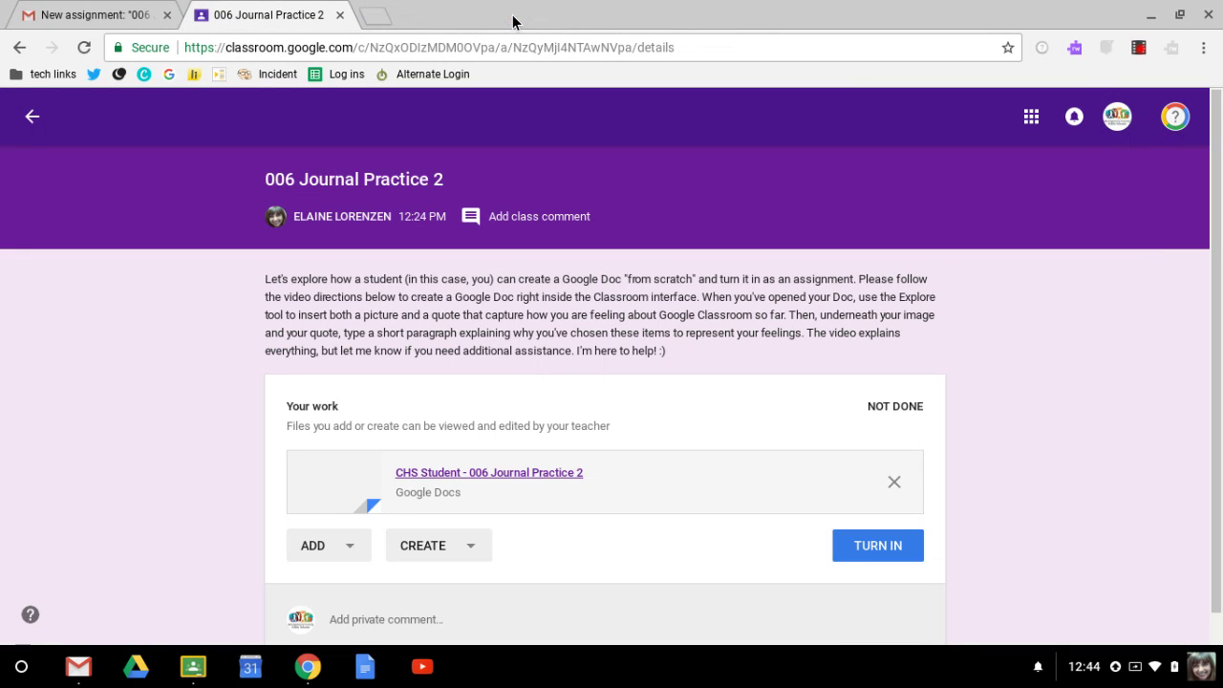
scroll(1132, 521, "down", 1)
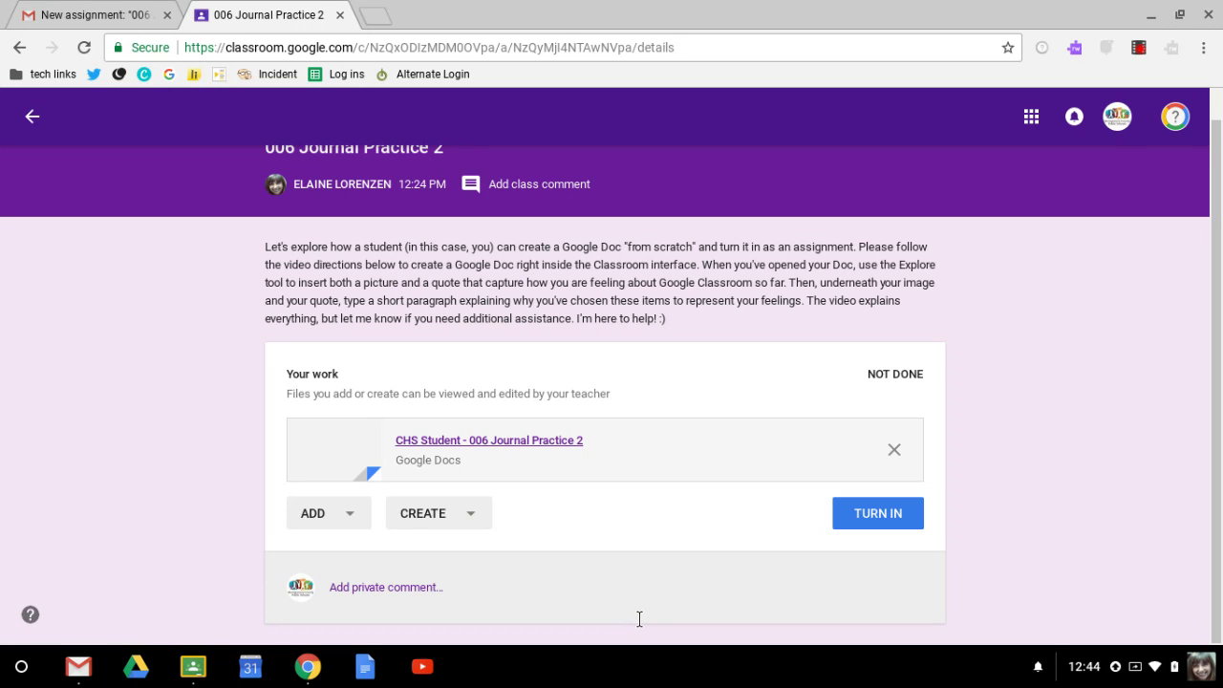
Open the journal document attached to the assignment, review its content down to the paragraph, and close it
left_click(548, 445)
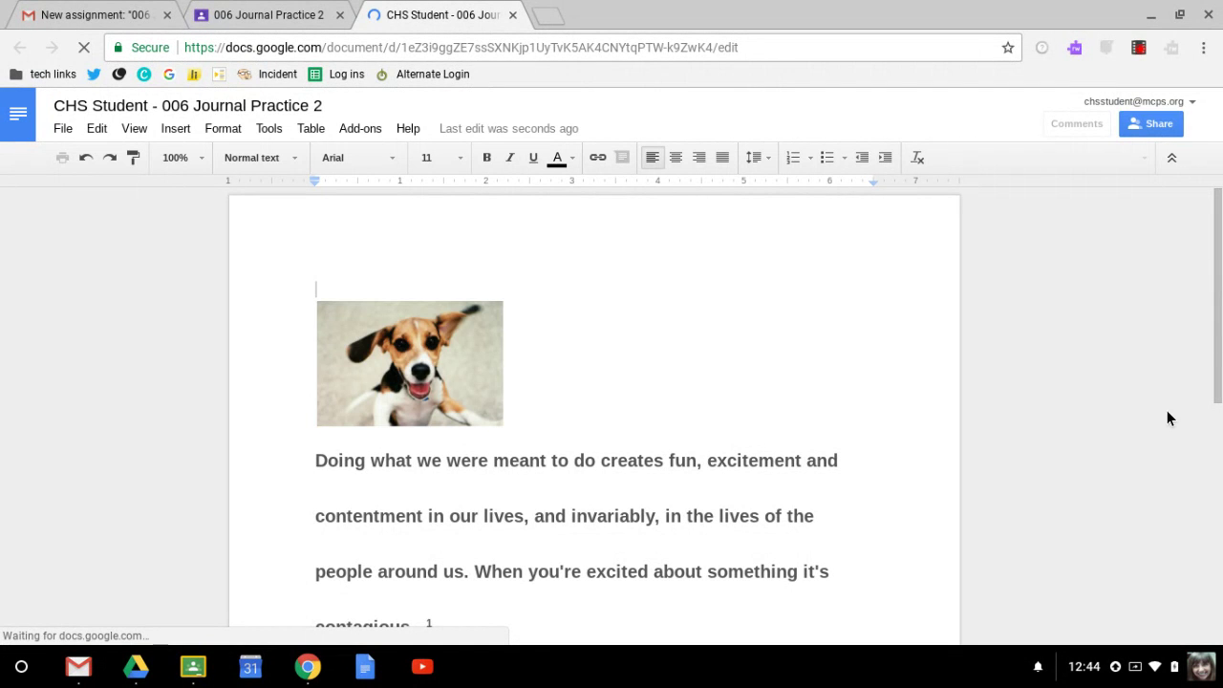
scroll(1166, 418, "down", 3)
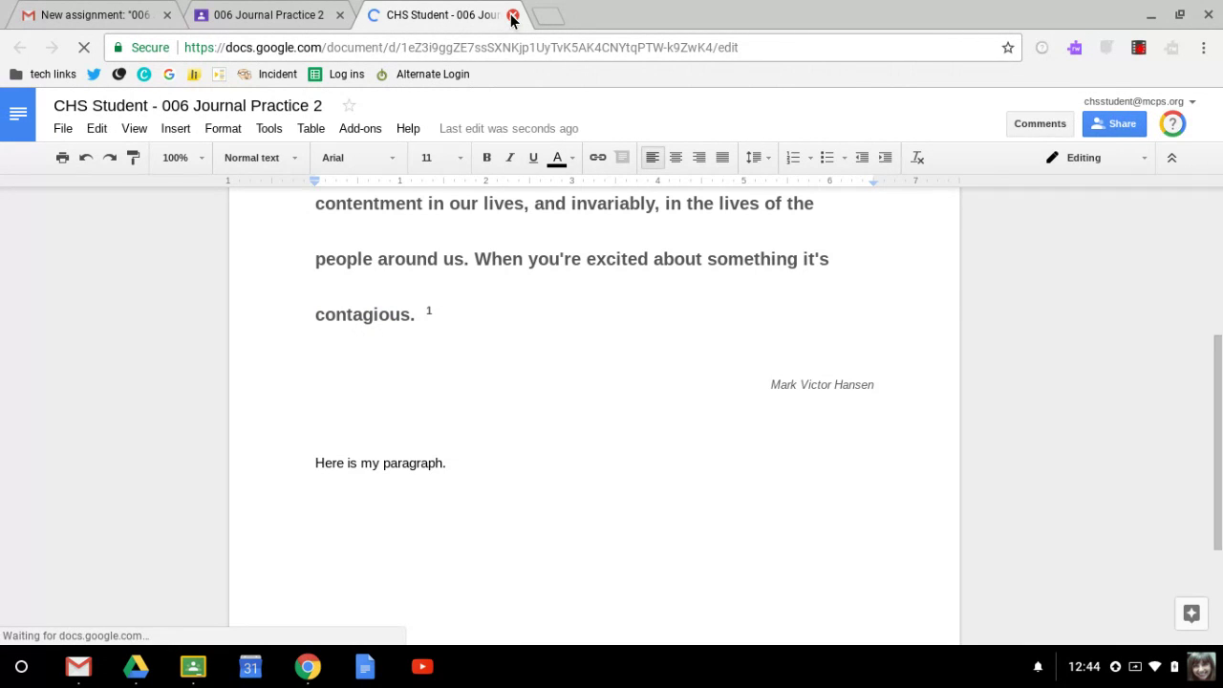
left_click(512, 15)
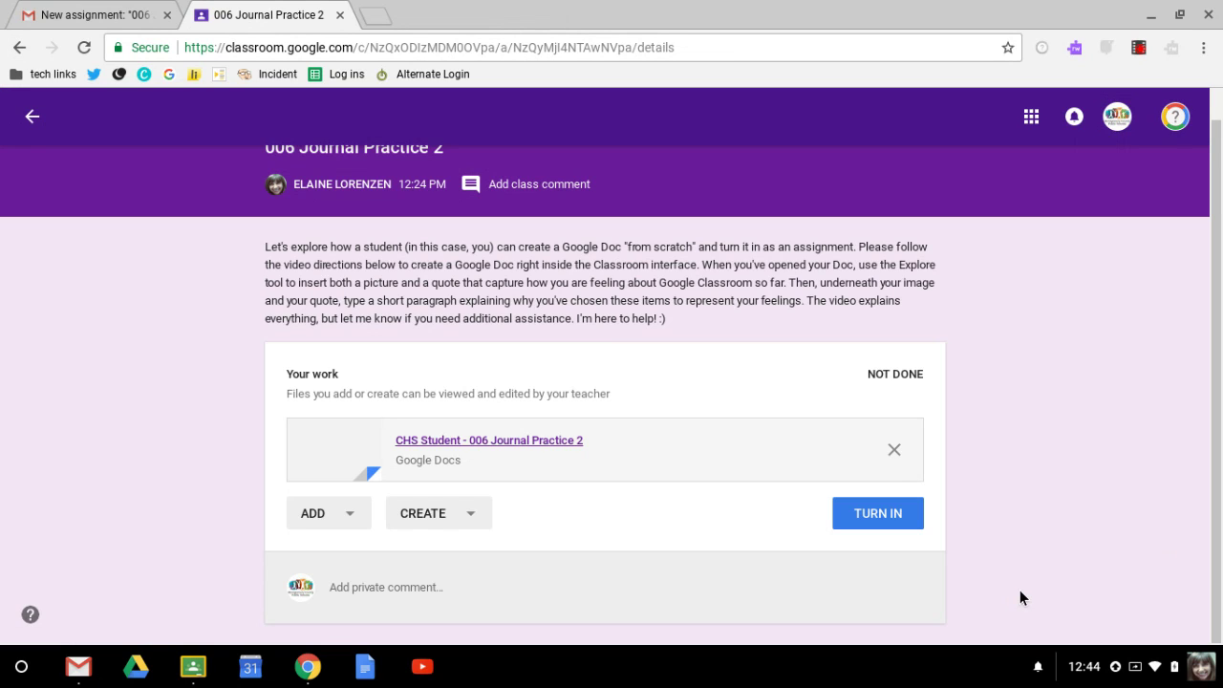
Turn in the 006 Journal Practice 2 assignment with its attached document, and unsubmit it again
left_click(880, 516)
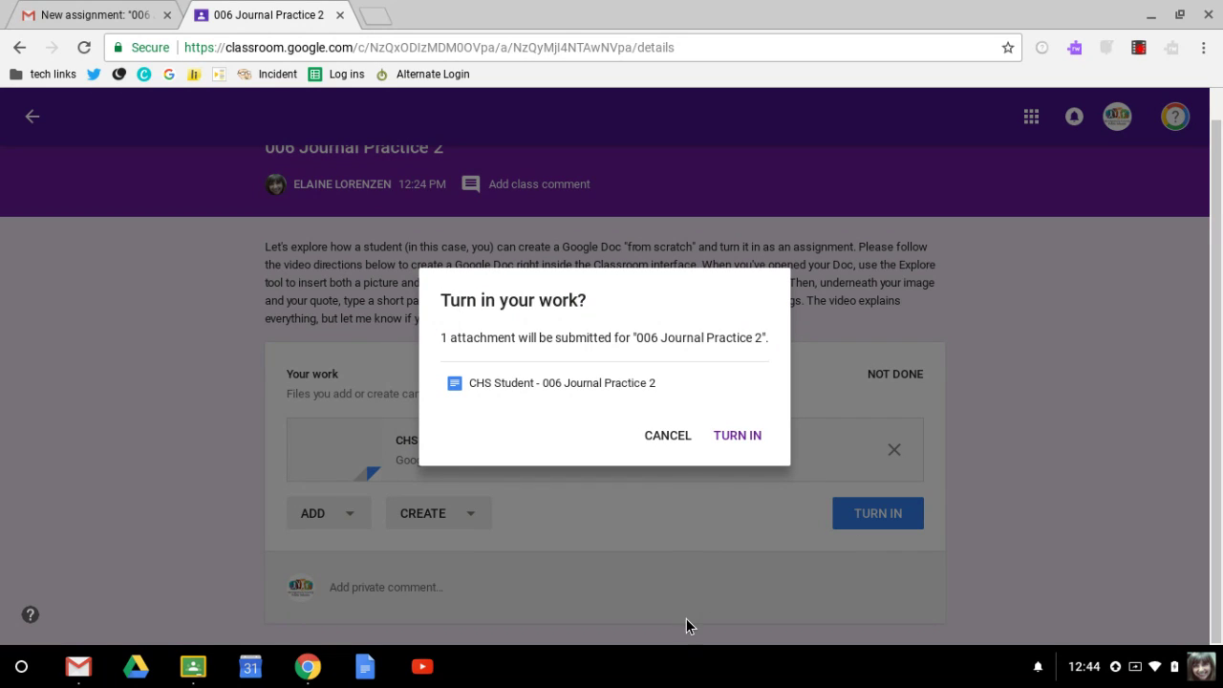
left_click(744, 441)
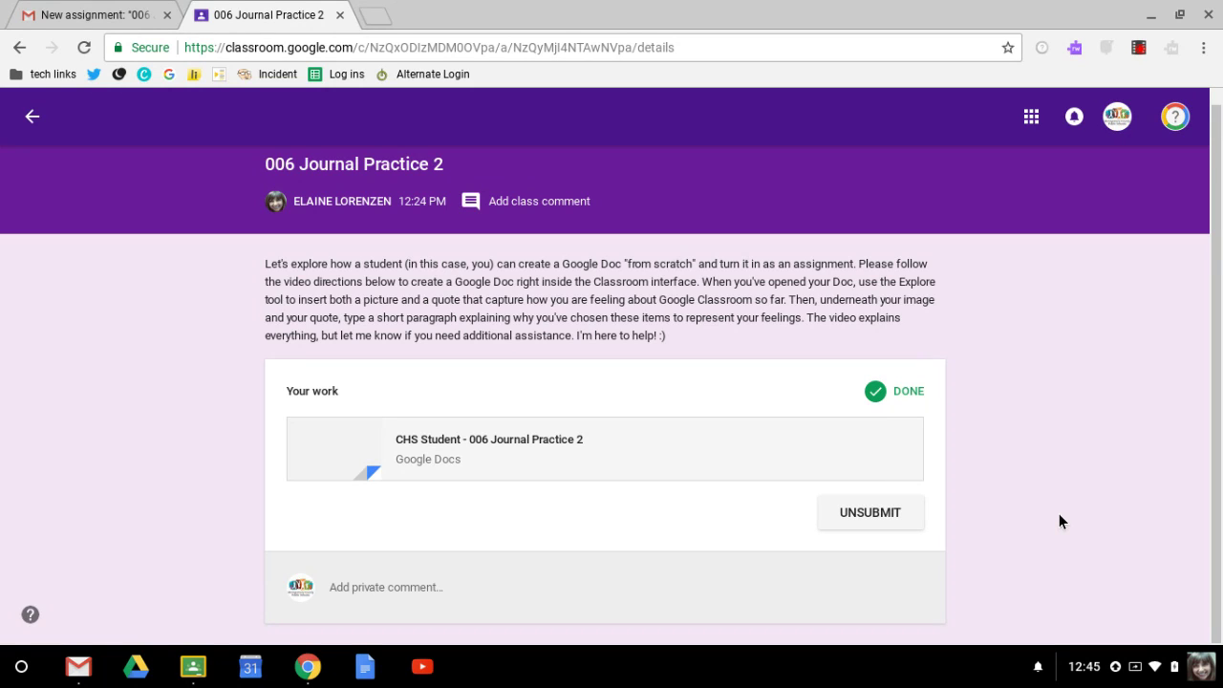
left_click(865, 512)
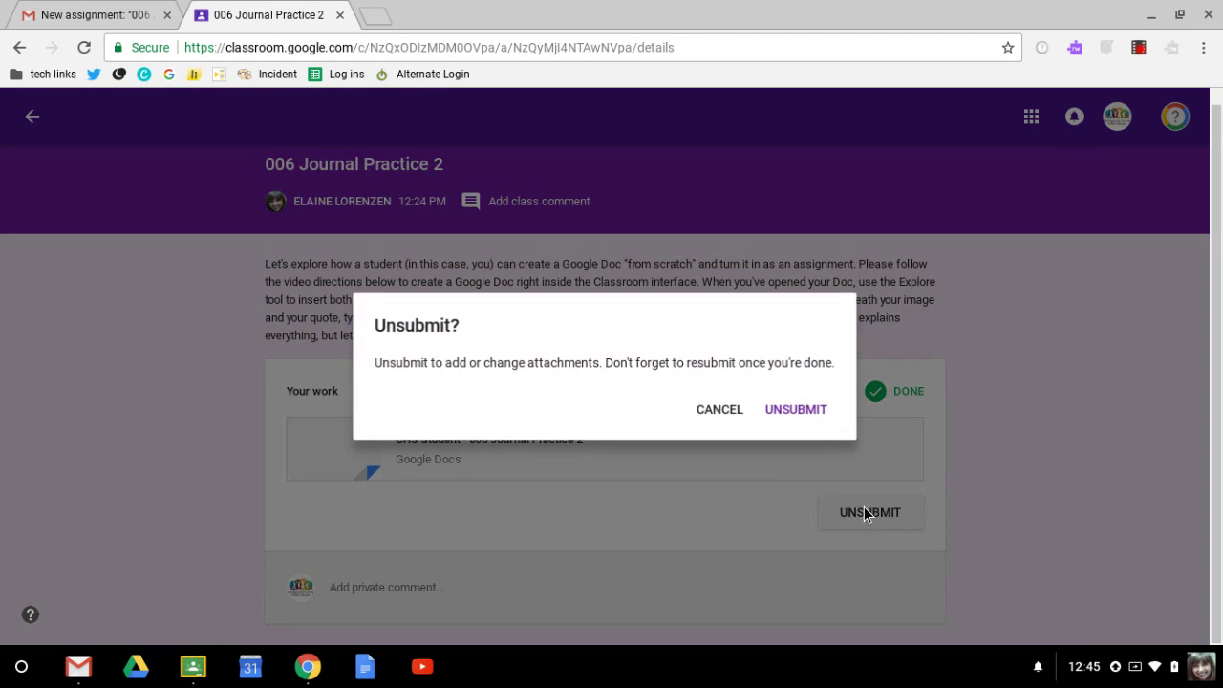
left_click(810, 409)
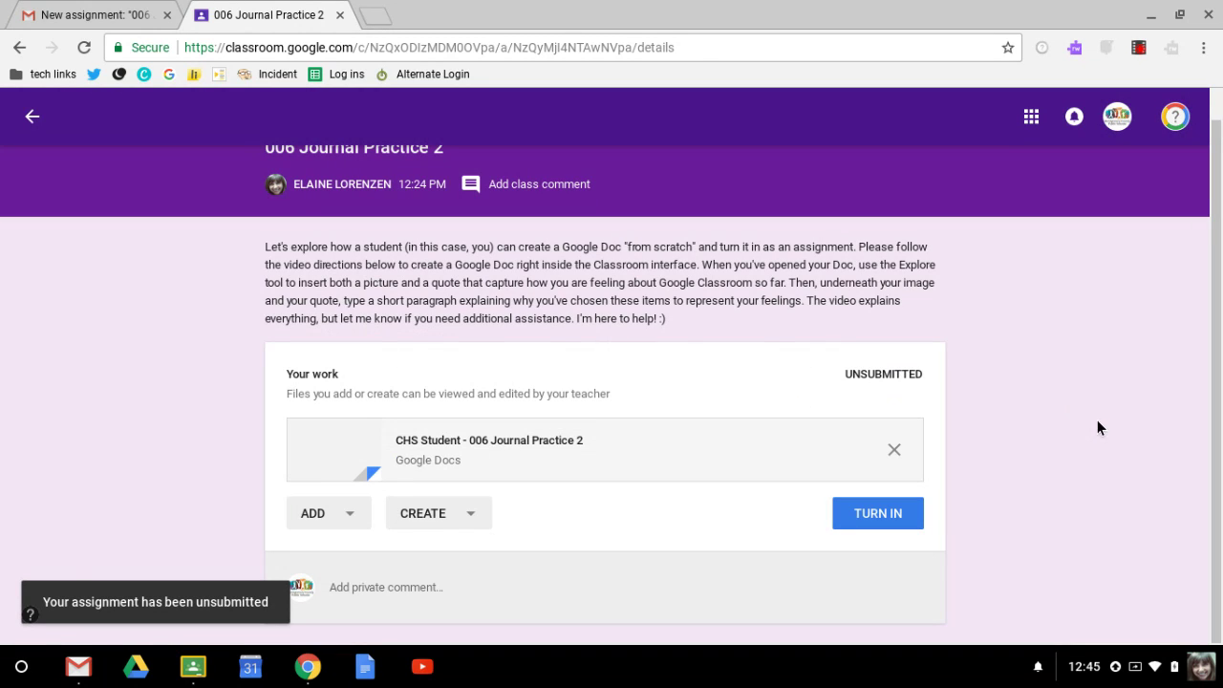
Open the attached journal document and add "I forgot something." at the end of the paragraph
left_click(544, 444)
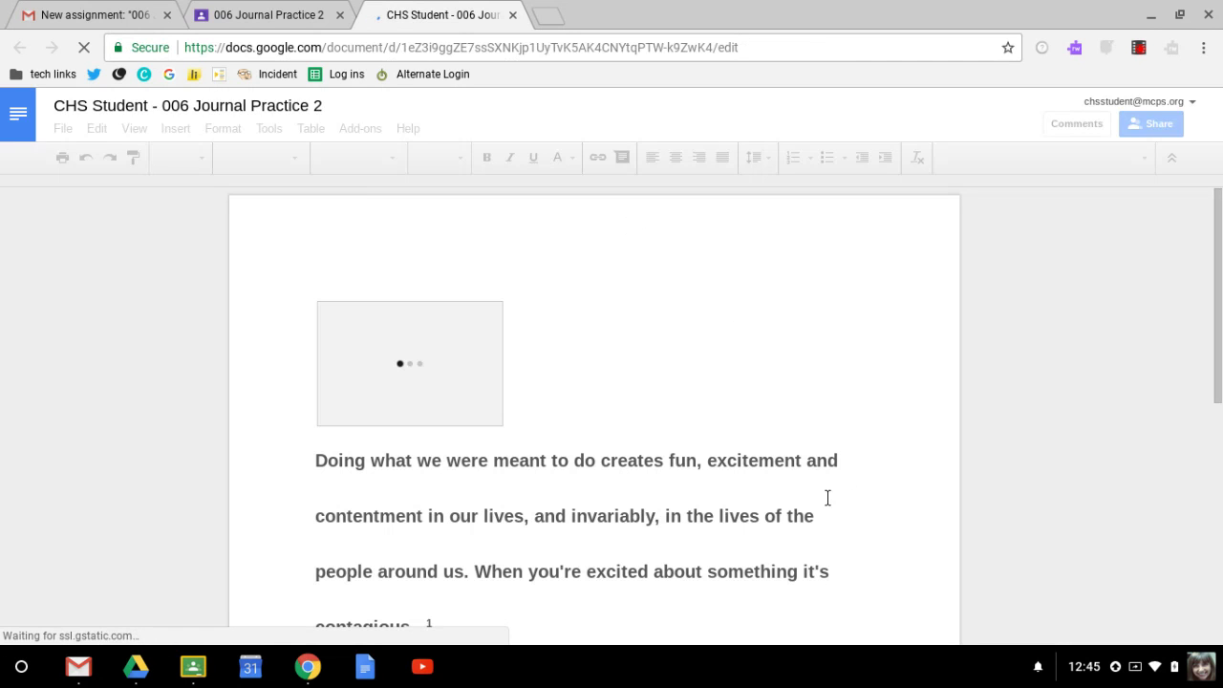
scroll(827, 496, "down", 3)
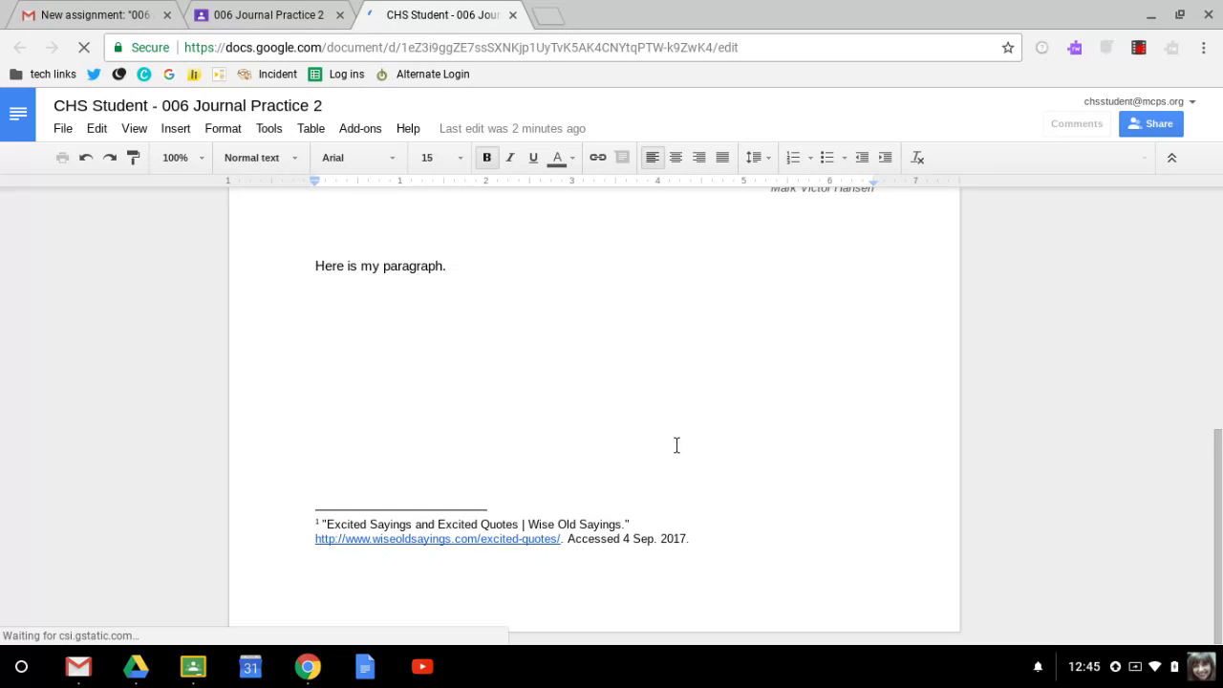
left_click(469, 260)
type("I ")
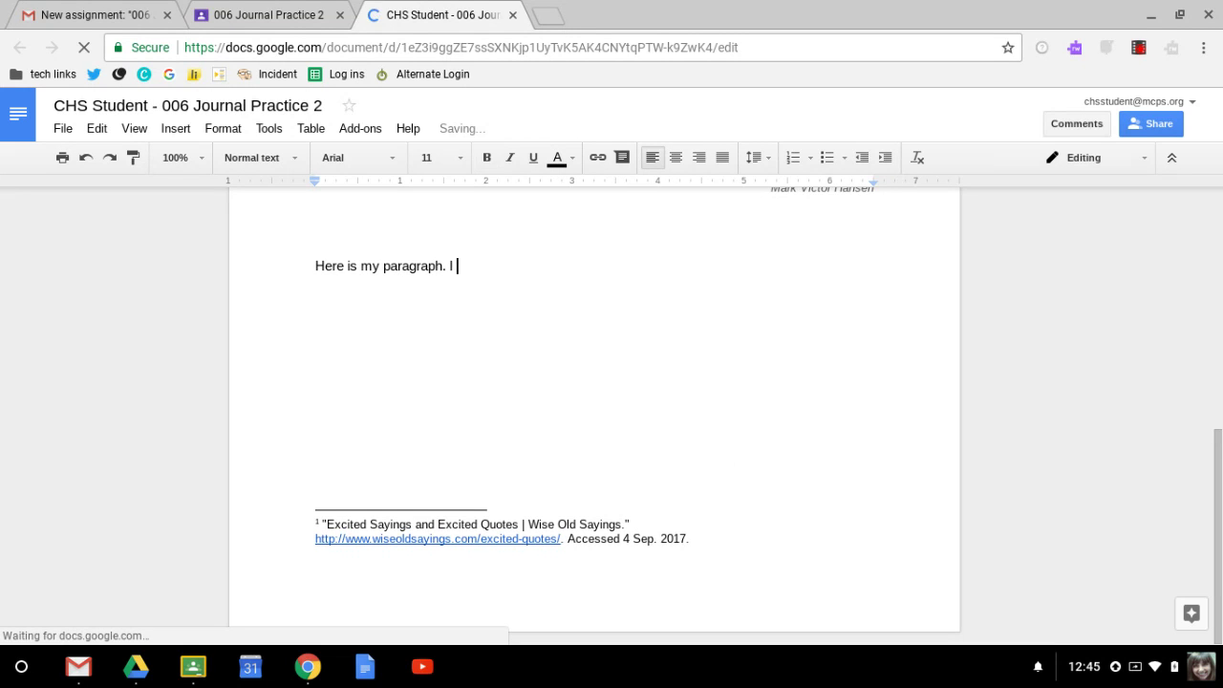
type("forgot someth")
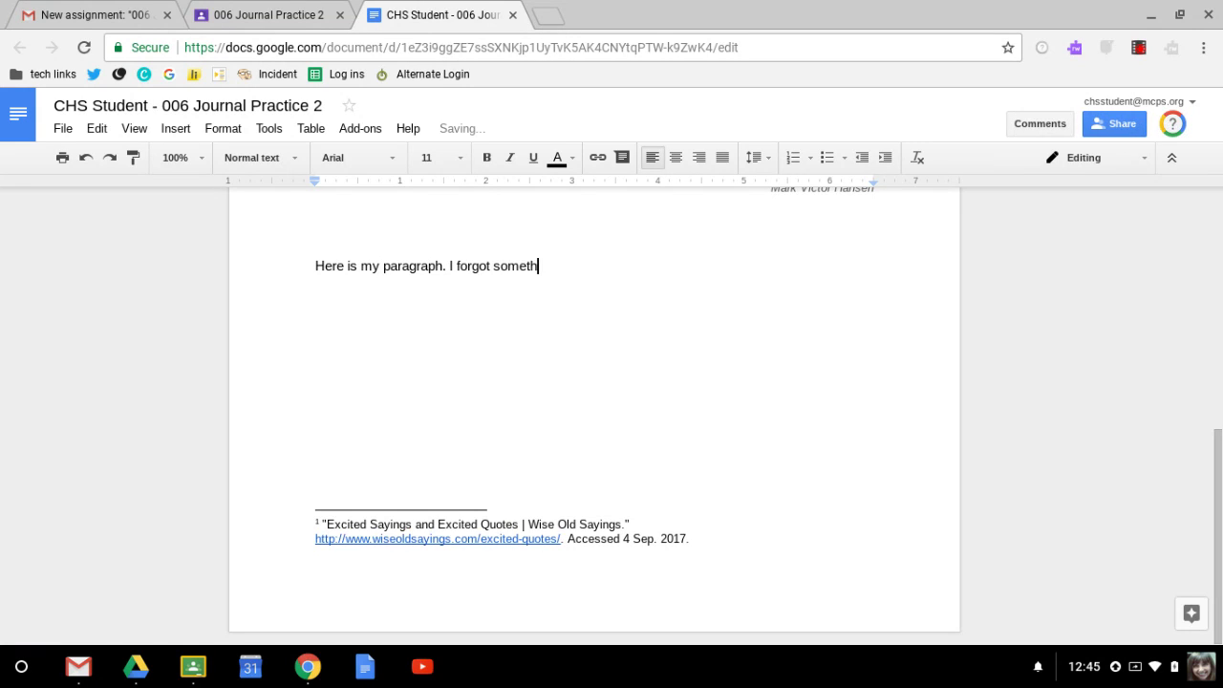
type("ing.")
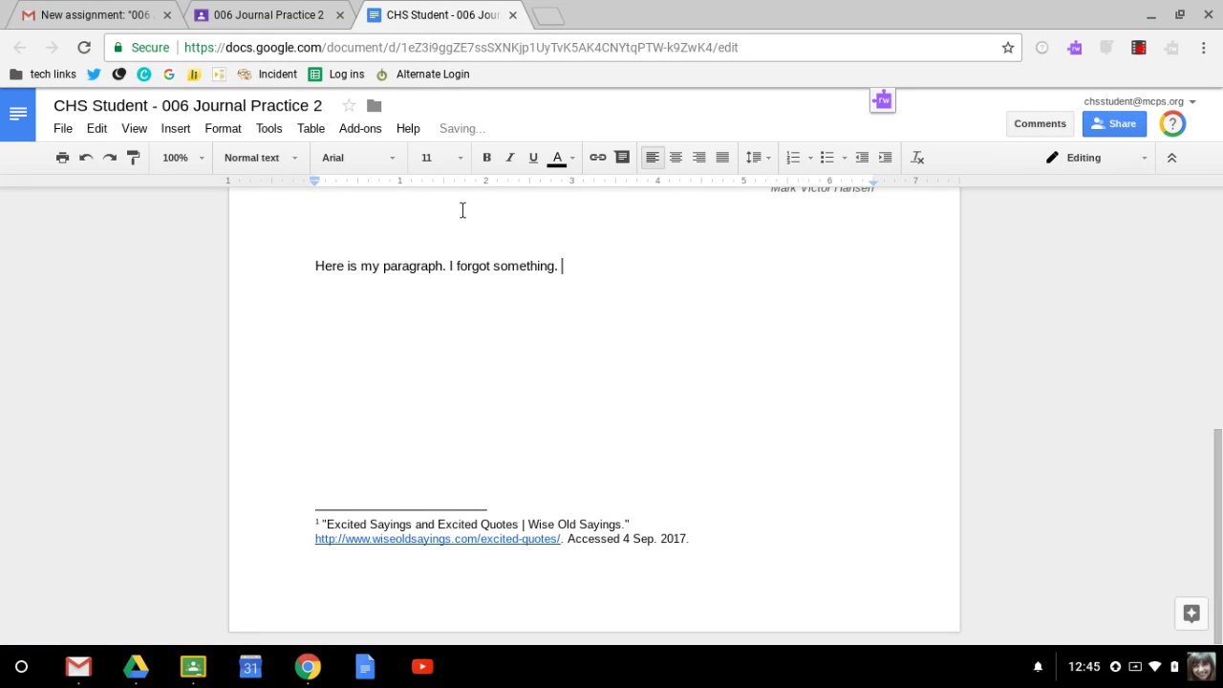
Close the edited journal document and resubmit the 006 Journal Practice 2 assignment, confirming the submission
left_click(513, 16)
left_click(874, 511)
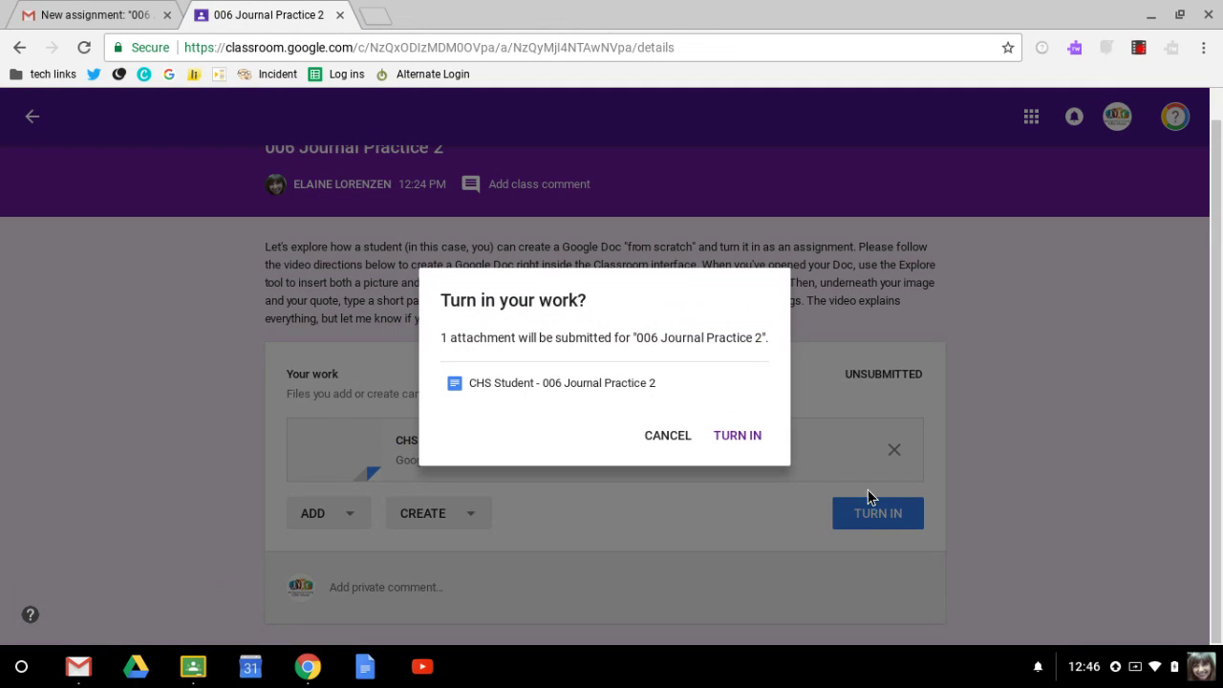
left_click(738, 437)
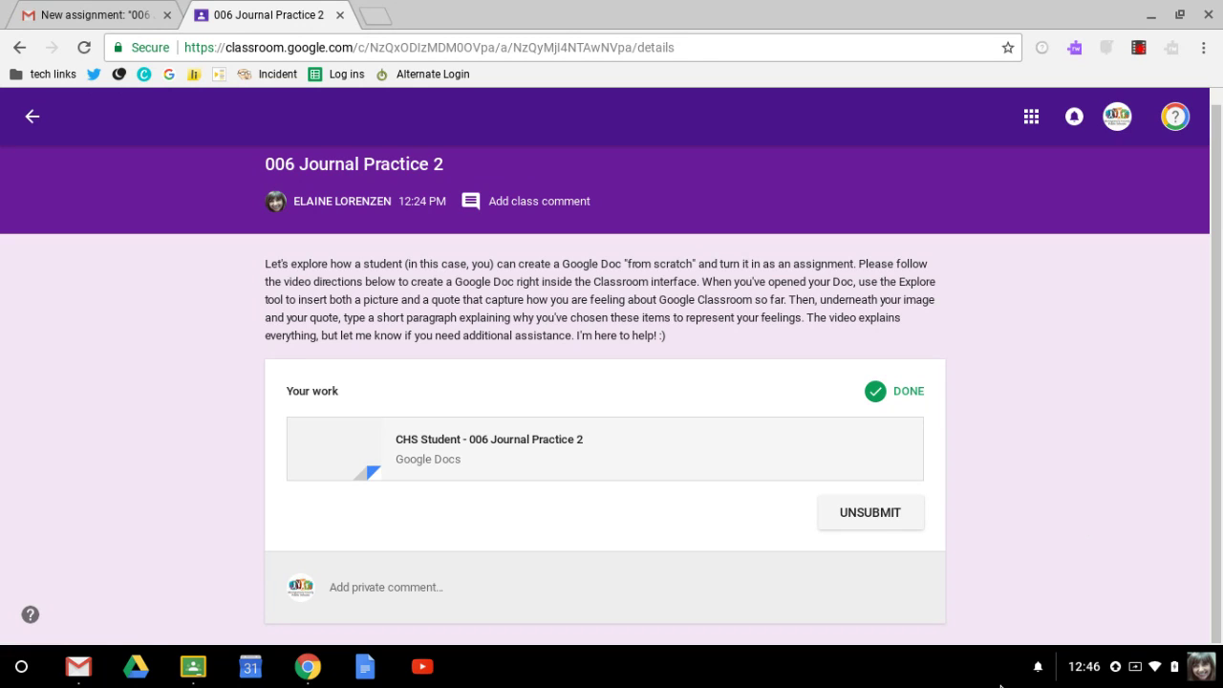
Switch to the Gmail inbox and open Google Drive from its Google apps
left_click(69, 15)
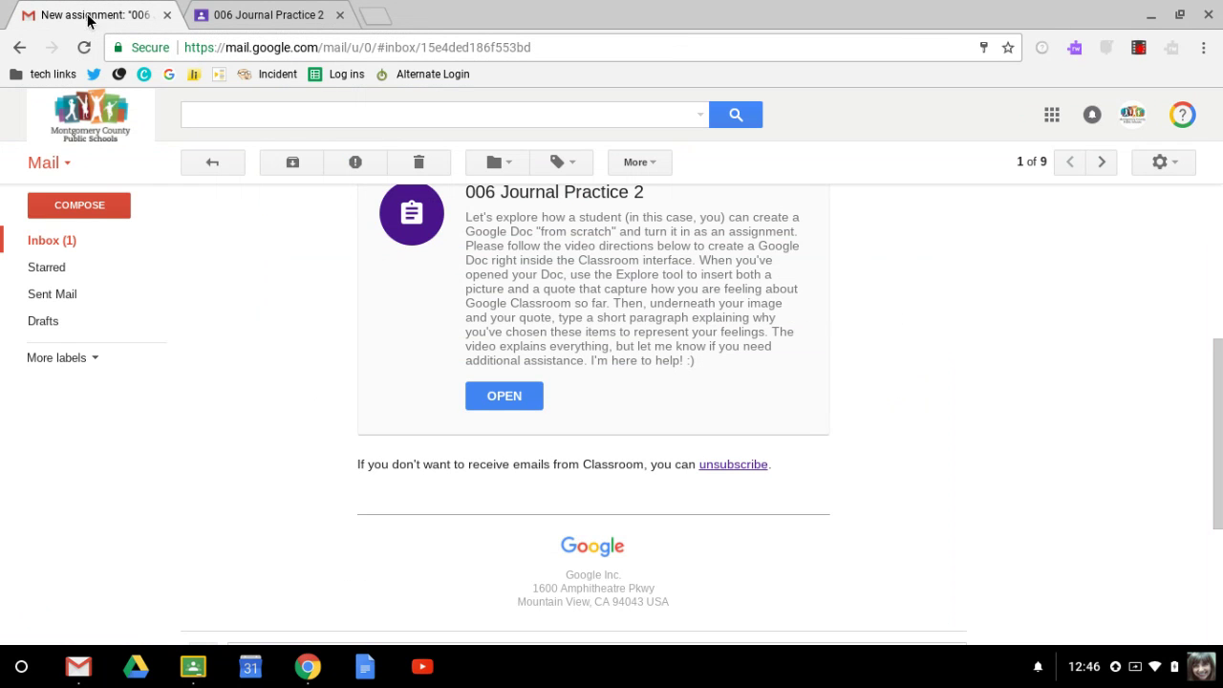
left_click(48, 246)
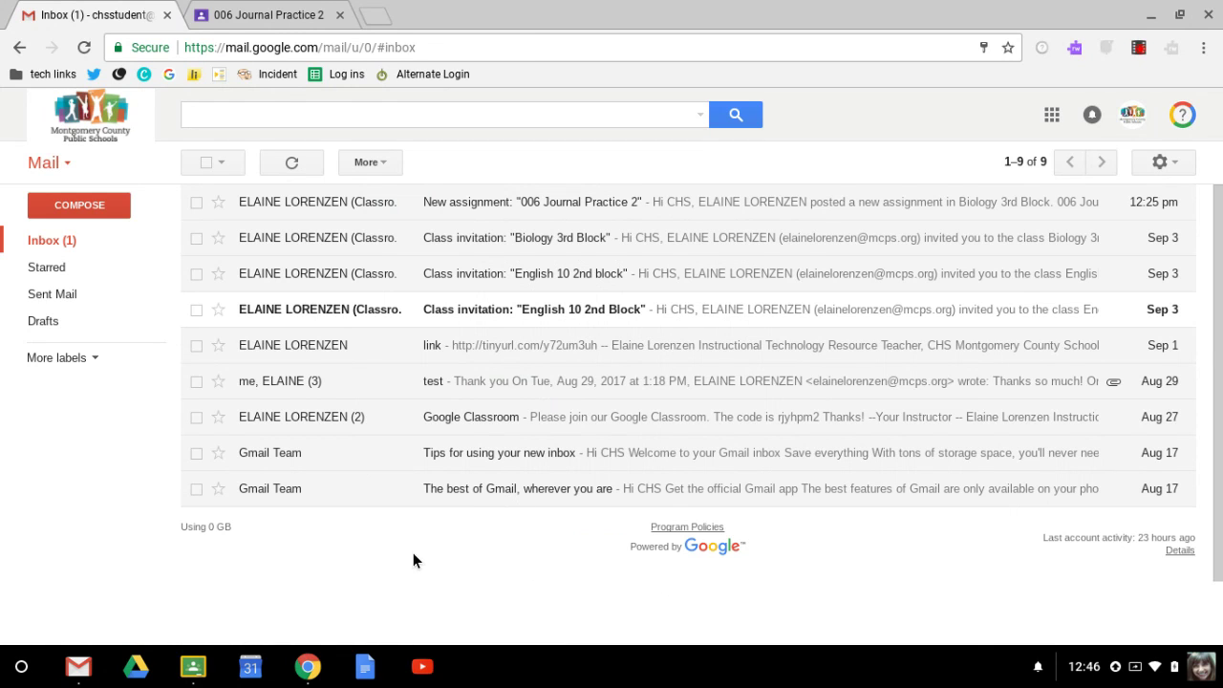
left_click(1052, 118)
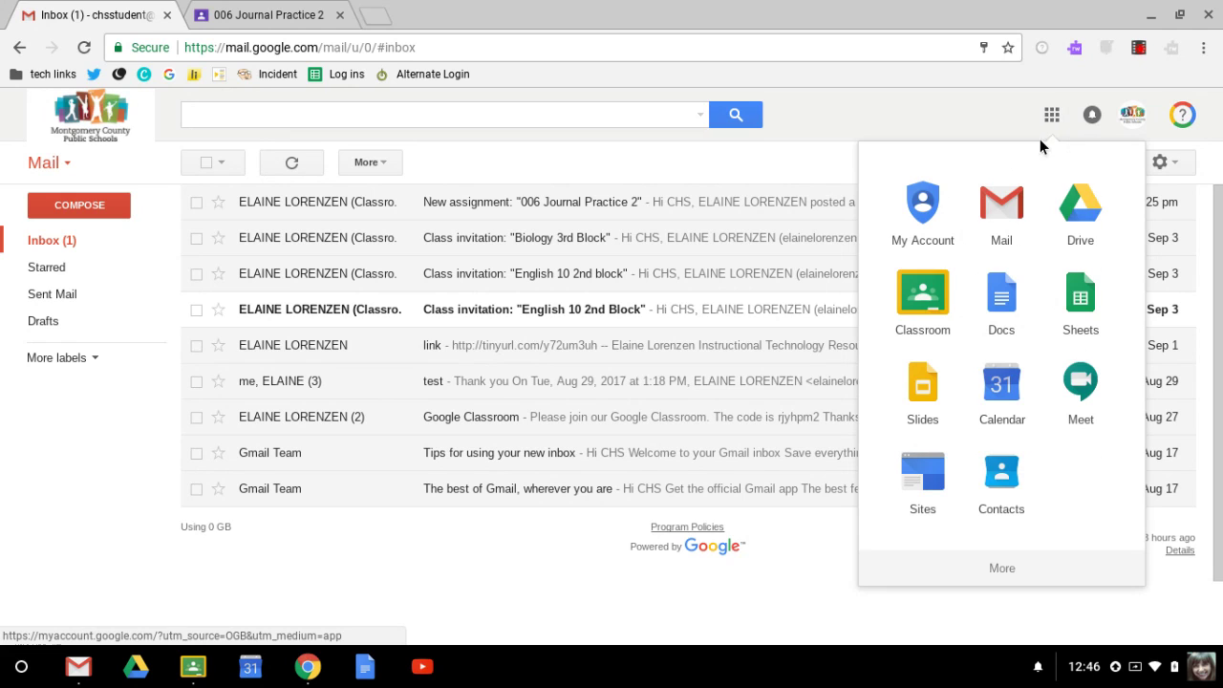
left_click(1079, 196)
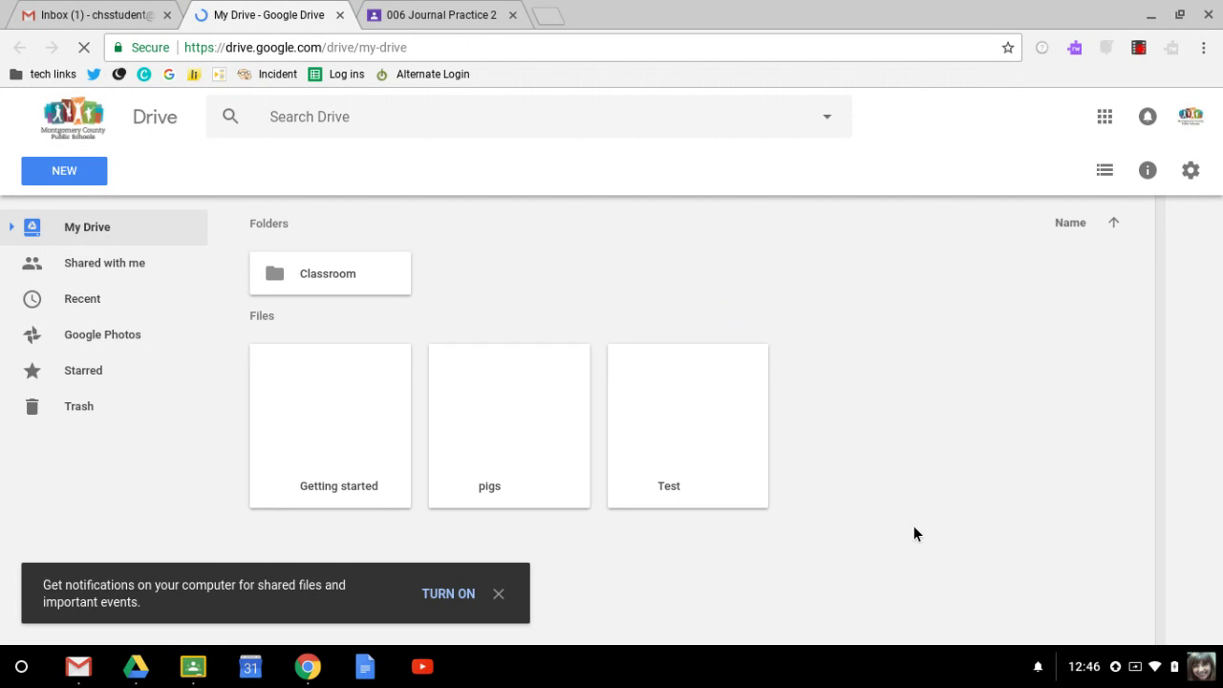
Open the Biology 3rd Block folder inside Drive's Classroom folder and show its files in list view
left_click(355, 278)
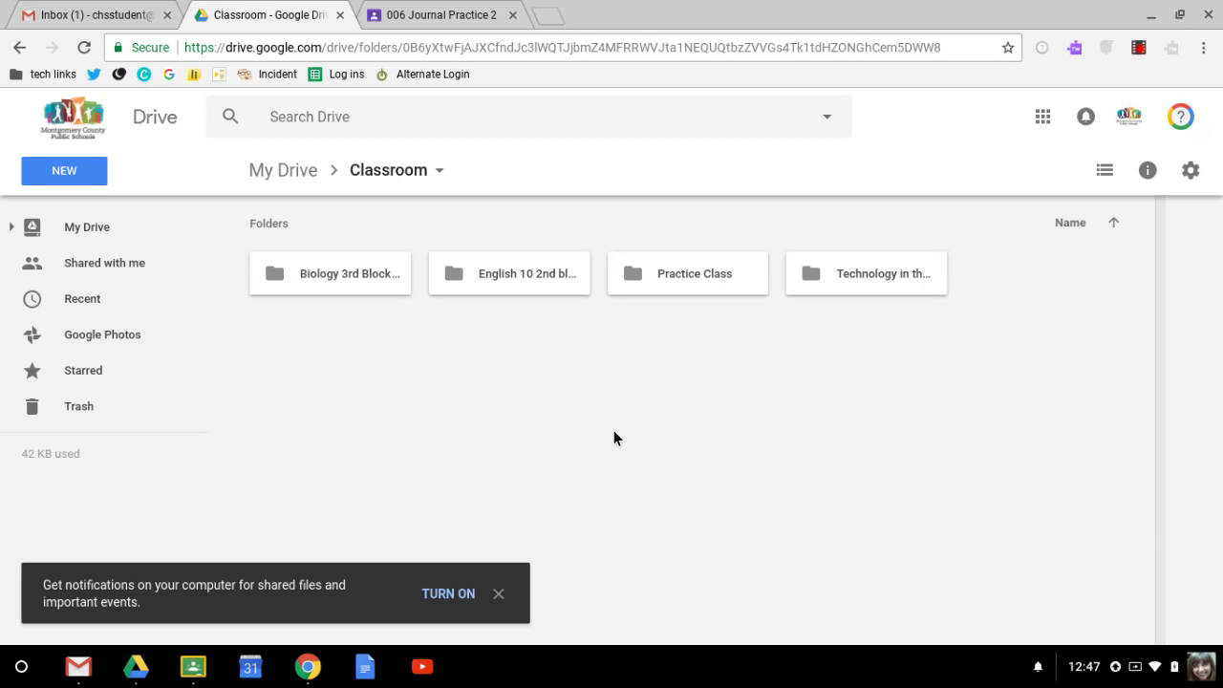
double_click(352, 276)
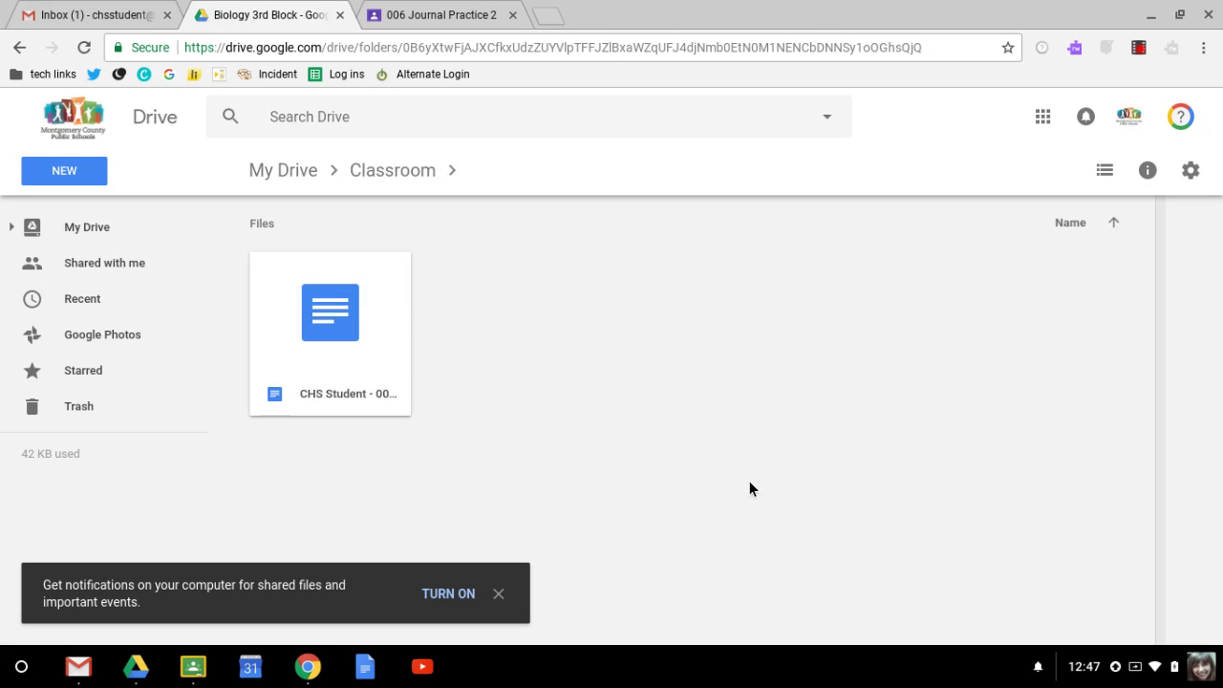
left_click(1105, 172)
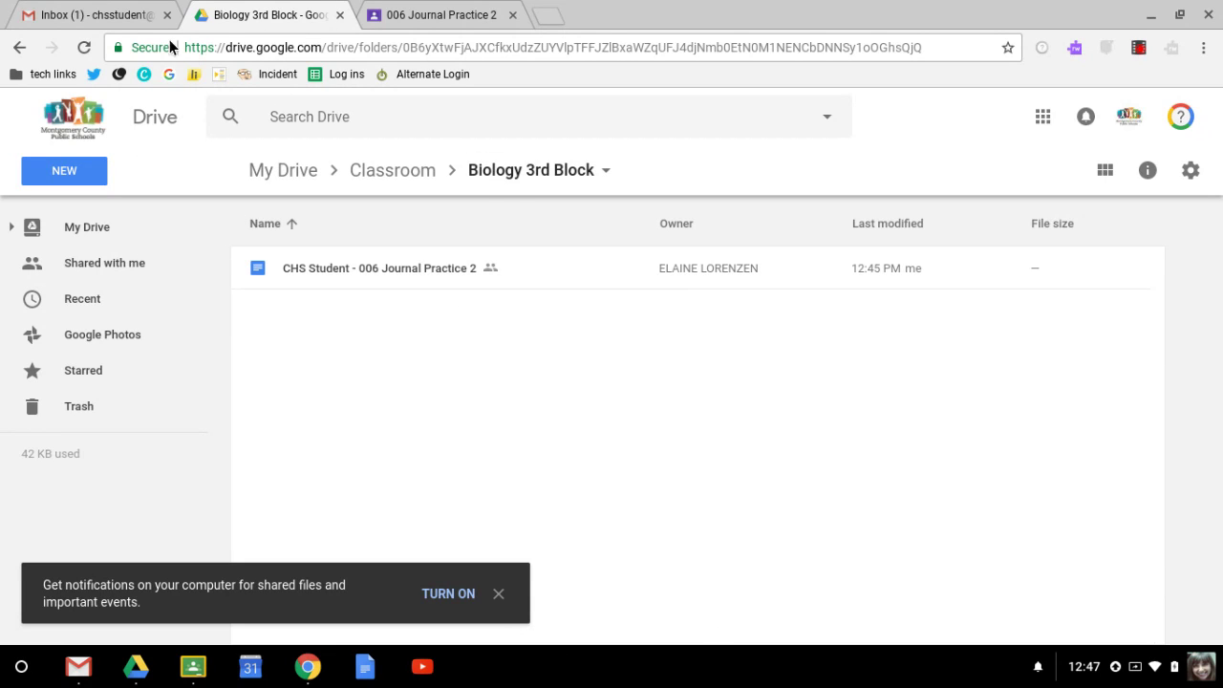
left_click(412, 19)
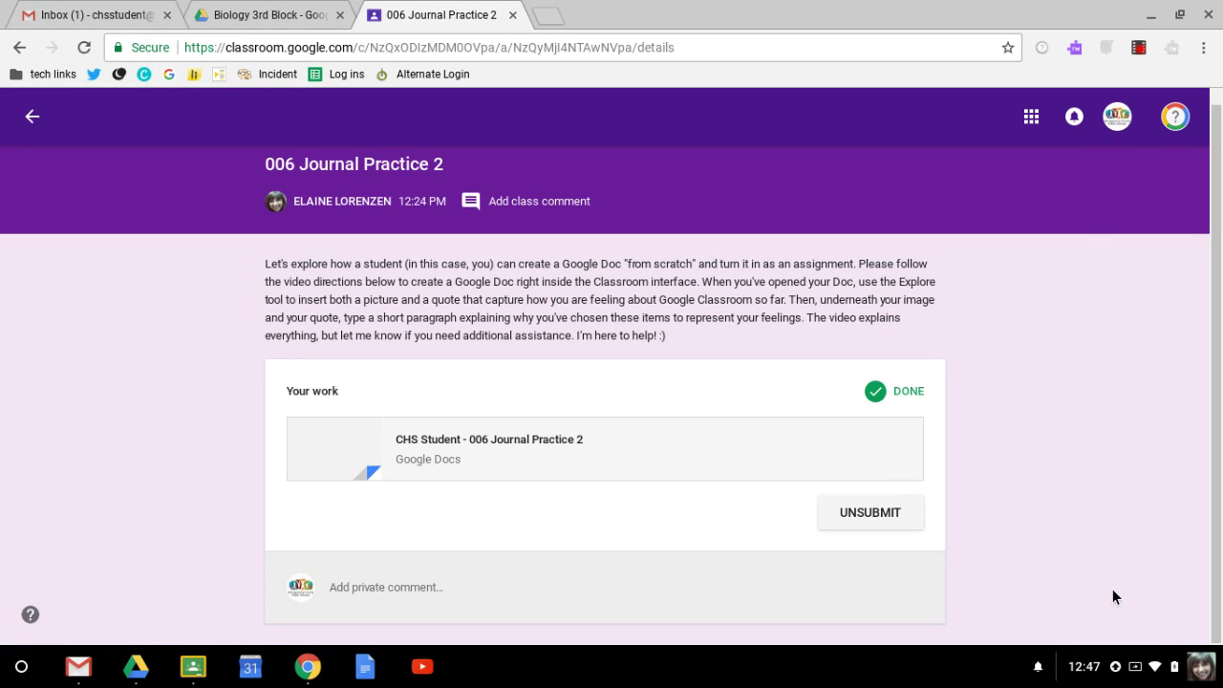
left_click(1140, 51)
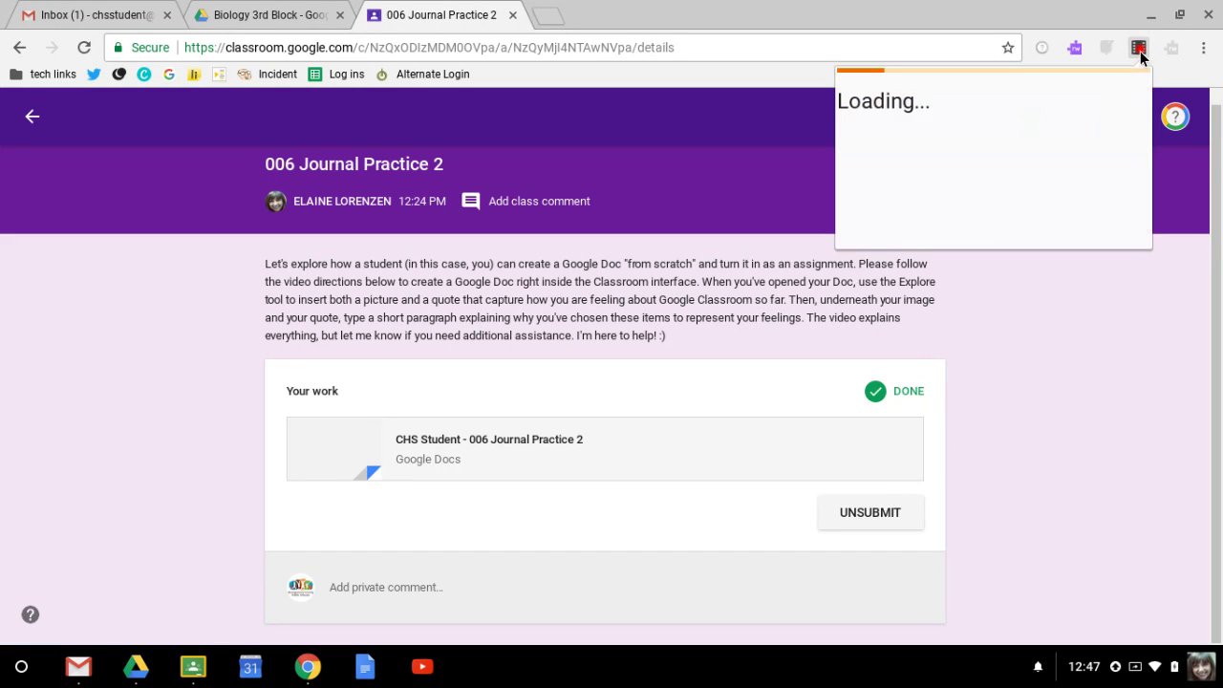